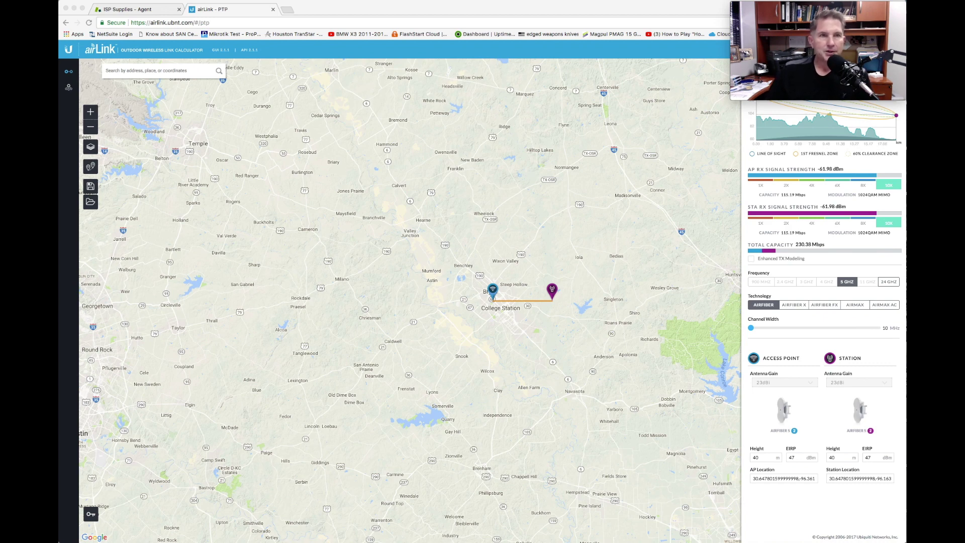
Step: Reload the airlink.ubnt.com/#/ptp link calculator page from the address bar
{"action": "key", "text": "super+l"}
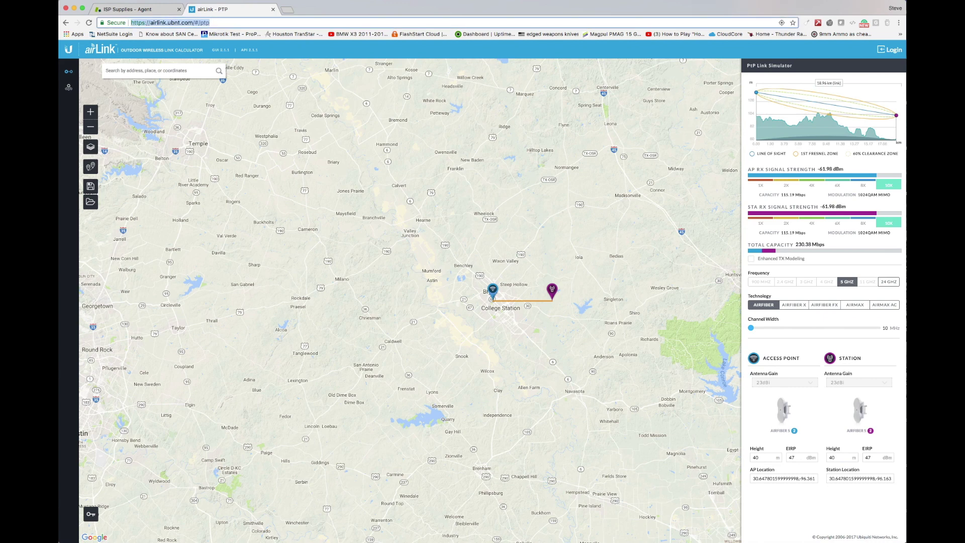
{"action": "left_click", "coordinate": [167, 23]}
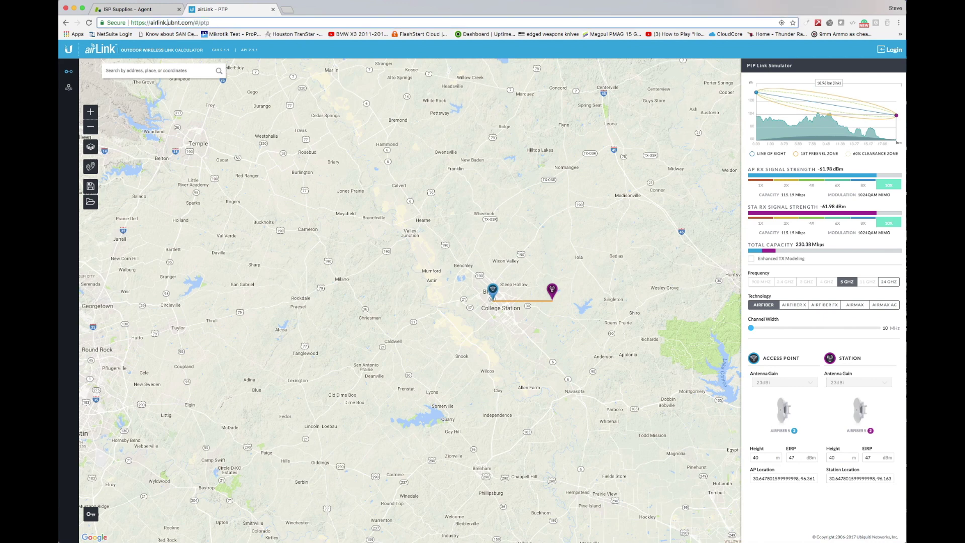
{"action": "key", "text": "Return"}
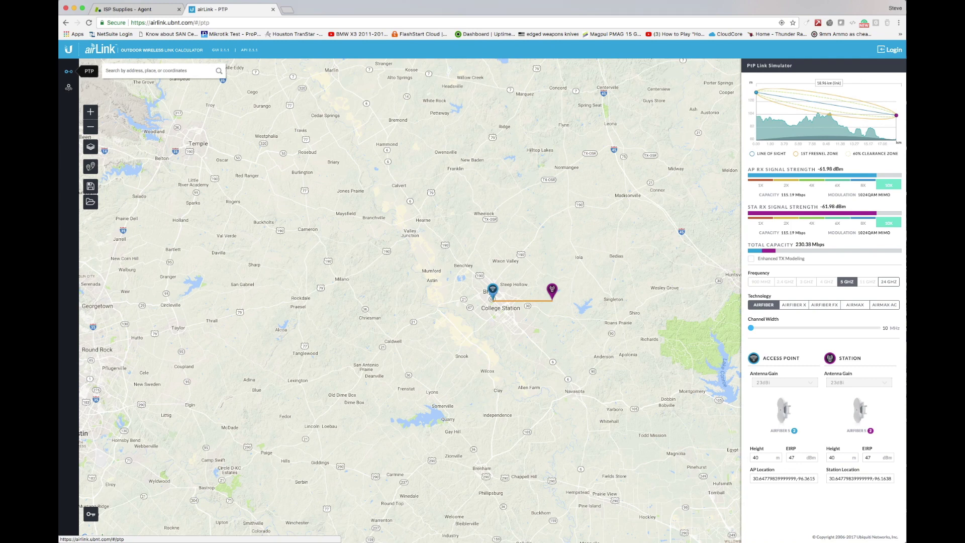
Step: Keep the existing College Station link, cancel a new simulation, and choose Save Simulation
{"action": "left_click", "coordinate": [91, 112]}
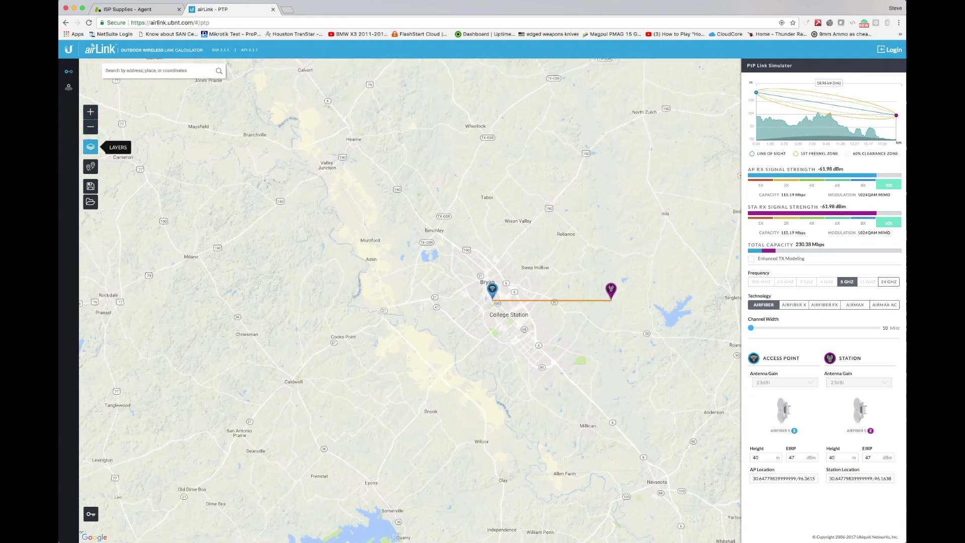
{"action": "left_click", "coordinate": [91, 146]}
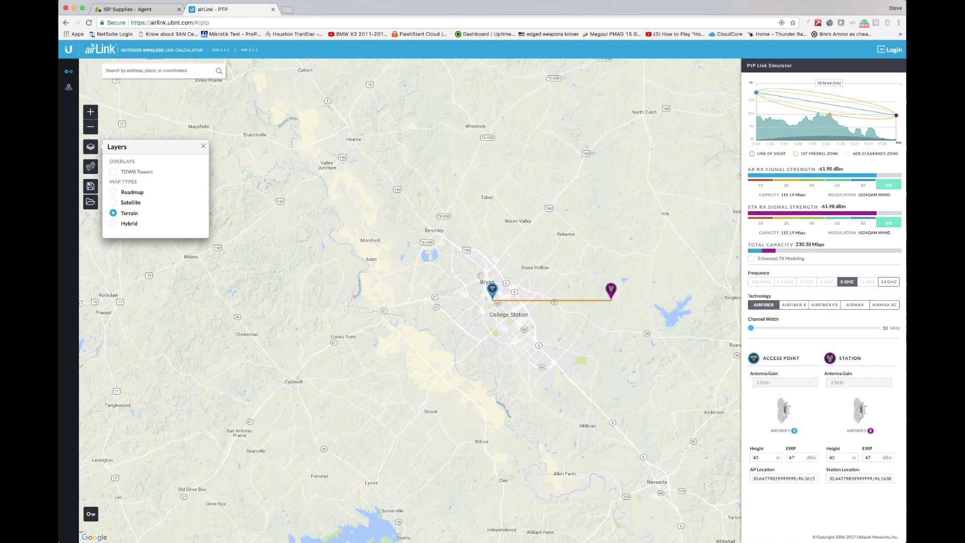
{"action": "left_click", "coordinate": [203, 146]}
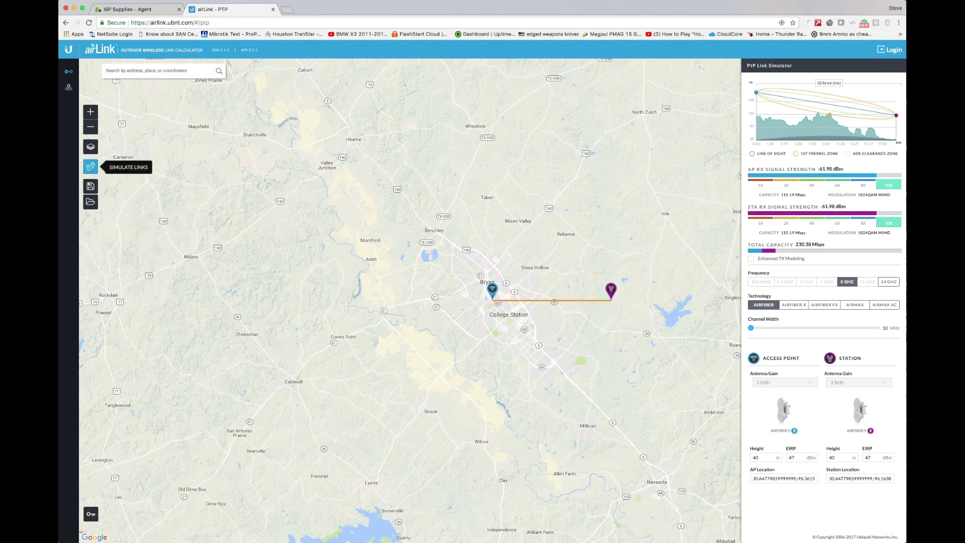
{"action": "left_click", "coordinate": [90, 167]}
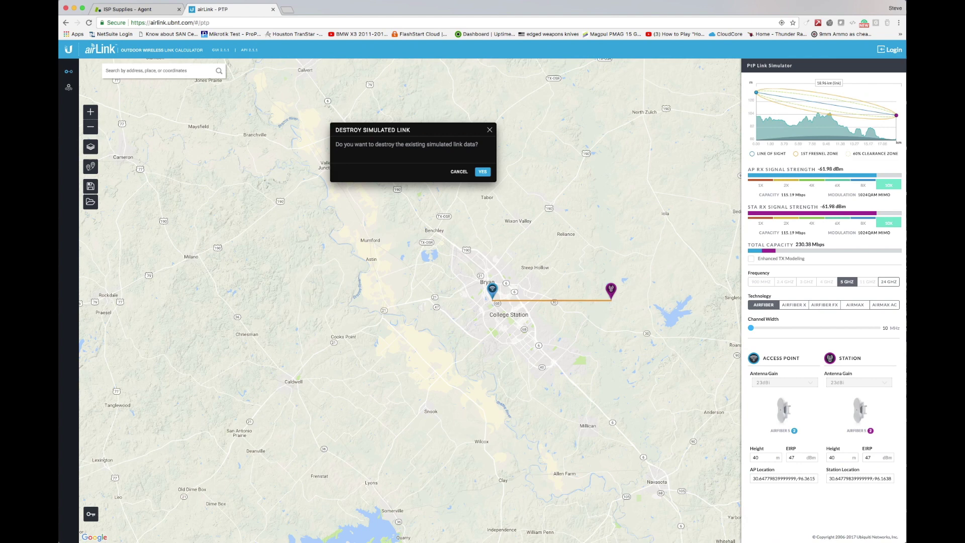
{"action": "left_click", "coordinate": [458, 171]}
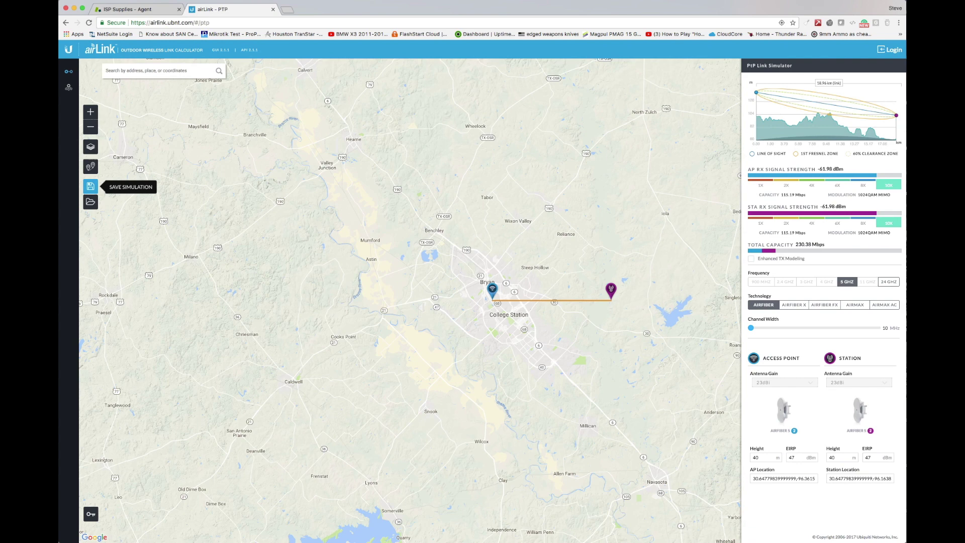
{"action": "left_click", "coordinate": [888, 50]}
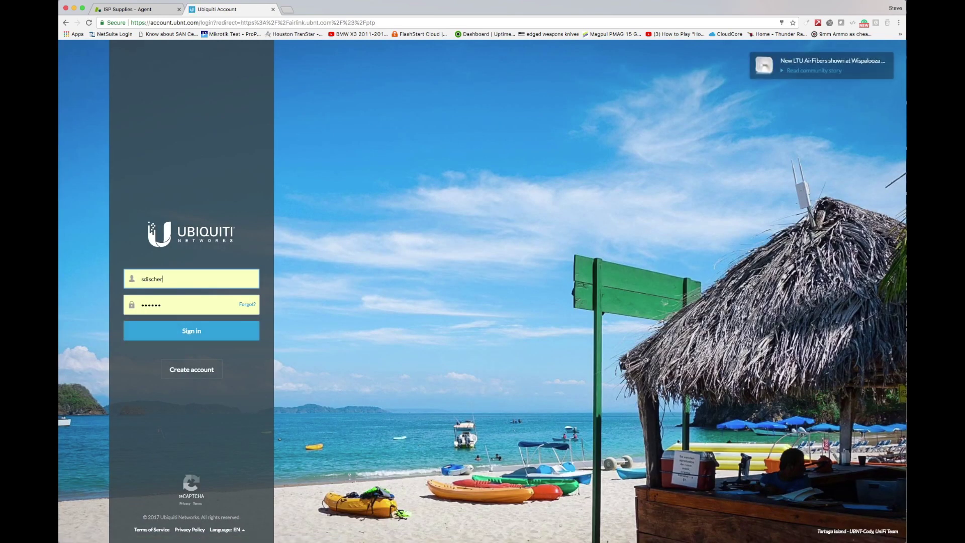
Step: Sign in with the autofilled Ubiquiti credentials and pan the map toward College Station
{"action": "key", "text": "Return"}
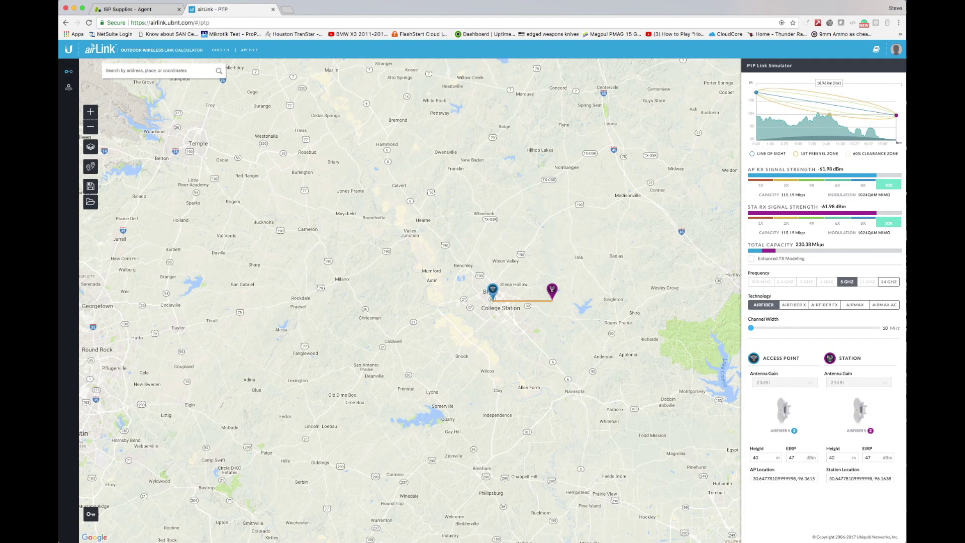
{"action": "left_click_drag", "start_coordinate": [502, 352], "coordinate": [414, 296]}
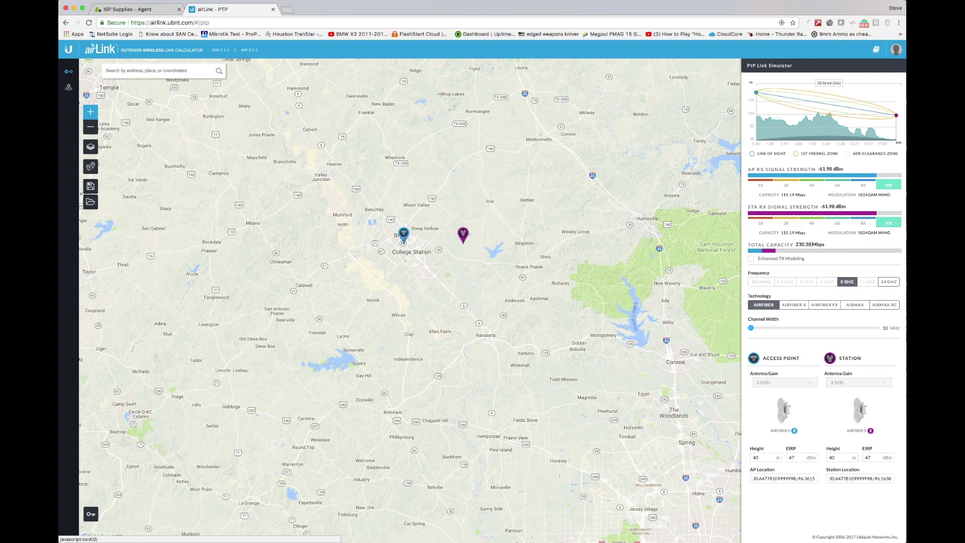
Step: Zoom the map in two levels and centre the College Station link markers
{"action": "left_click", "coordinate": [90, 111]}
{"action": "left_click", "coordinate": [90, 112]}
{"action": "left_click_drag", "start_coordinate": [261, 181], "coordinate": [463, 356]}
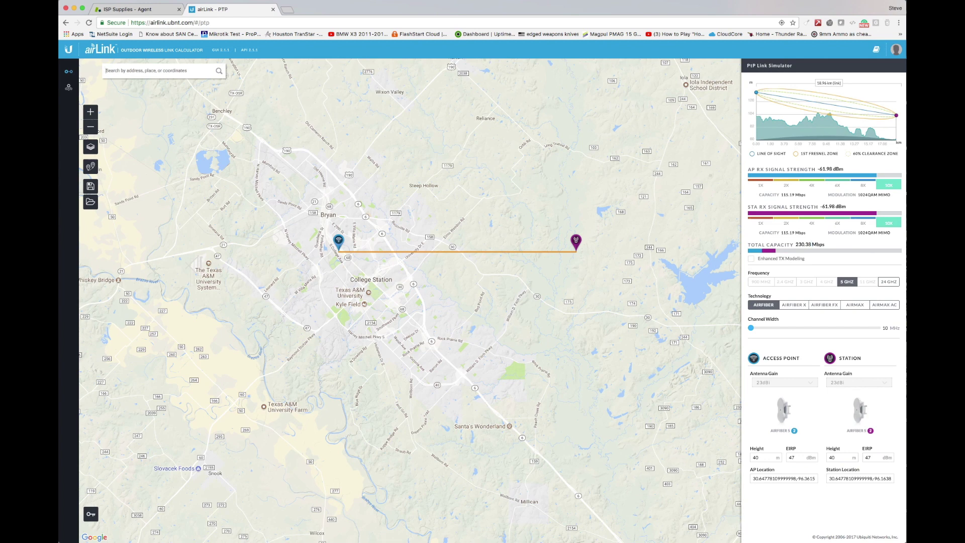
Step: Drag the access point east toward The Fields of Runnymede, improving signal to -54.59 dBm
{"action": "type", "text": "11"}
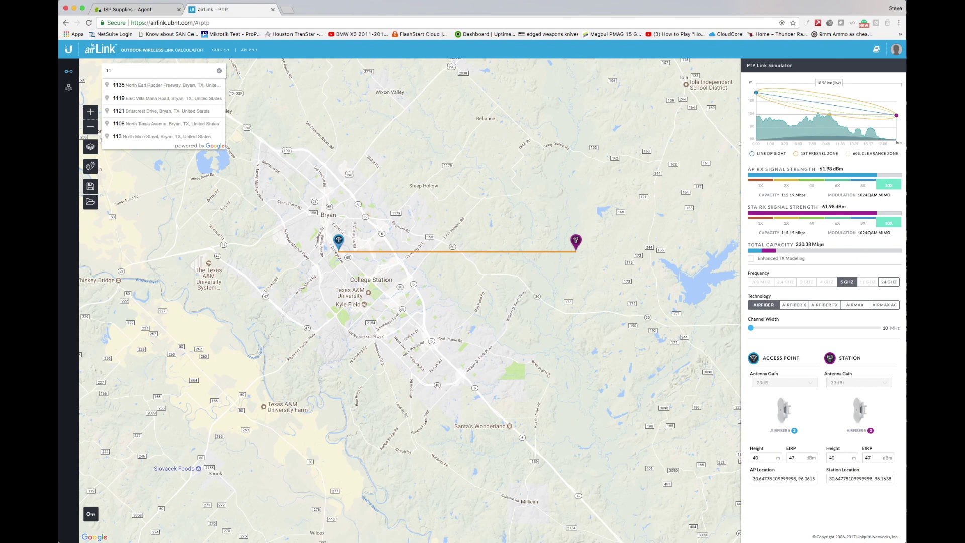
{"action": "key", "text": "Return"}
{"action": "left_click_drag", "start_coordinate": [338, 241], "coordinate": [410, 264]}
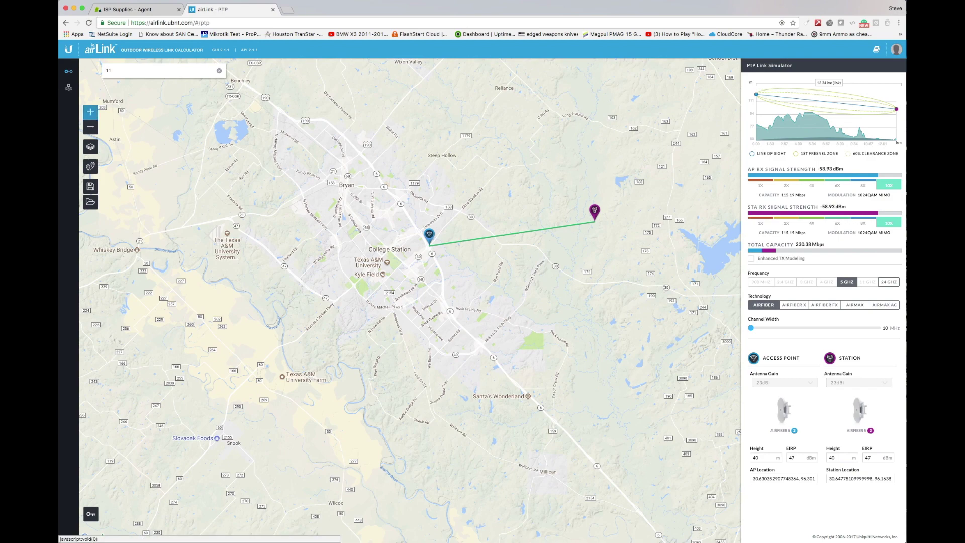
{"action": "left_click", "coordinate": [91, 111]}
{"action": "left_click", "coordinate": [90, 111]}
{"action": "left_click", "coordinate": [91, 111]}
{"action": "mouse_move", "coordinate": [322, 211]}
{"action": "left_mouse_down"}
{"action": "mouse_move", "coordinate": [378, 276]}
{"action": "mouse_move", "coordinate": [313, 303]}
{"action": "left_mouse_up"}
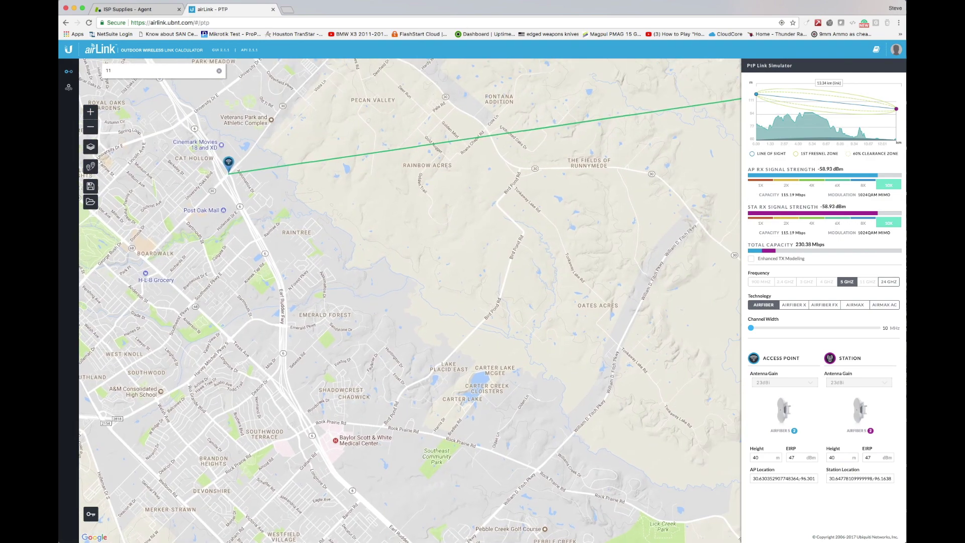
{"action": "left_click_drag", "start_coordinate": [228, 166], "coordinate": [566, 168]}
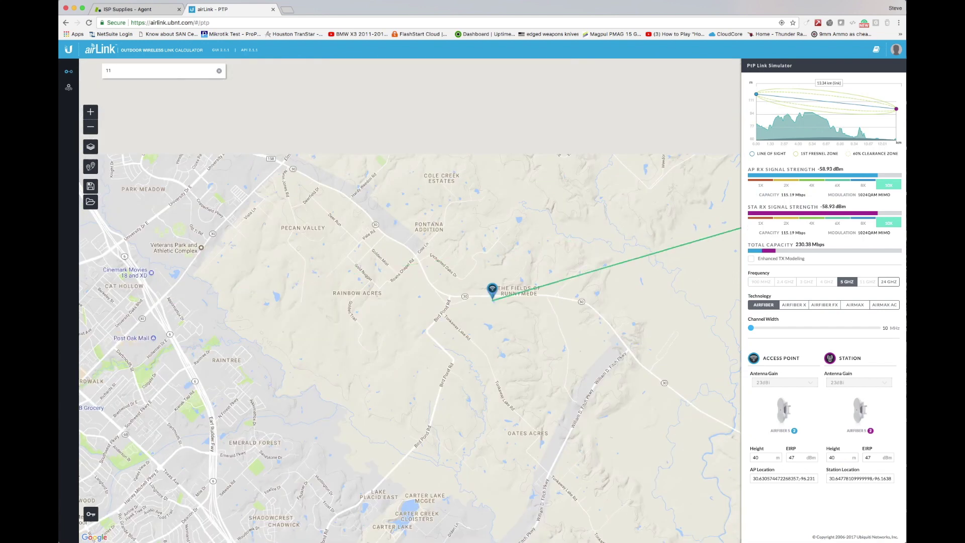
{"action": "mouse_move", "coordinate": [427, 281]}
{"action": "left_mouse_down"}
{"action": "mouse_move", "coordinate": [409, 280]}
{"action": "mouse_move", "coordinate": [464, 301]}
{"action": "mouse_move", "coordinate": [463, 313]}
{"action": "mouse_move", "coordinate": [404, 262]}
{"action": "mouse_move", "coordinate": [359, 247]}
{"action": "mouse_move", "coordinate": [403, 291]}
{"action": "left_mouse_up"}
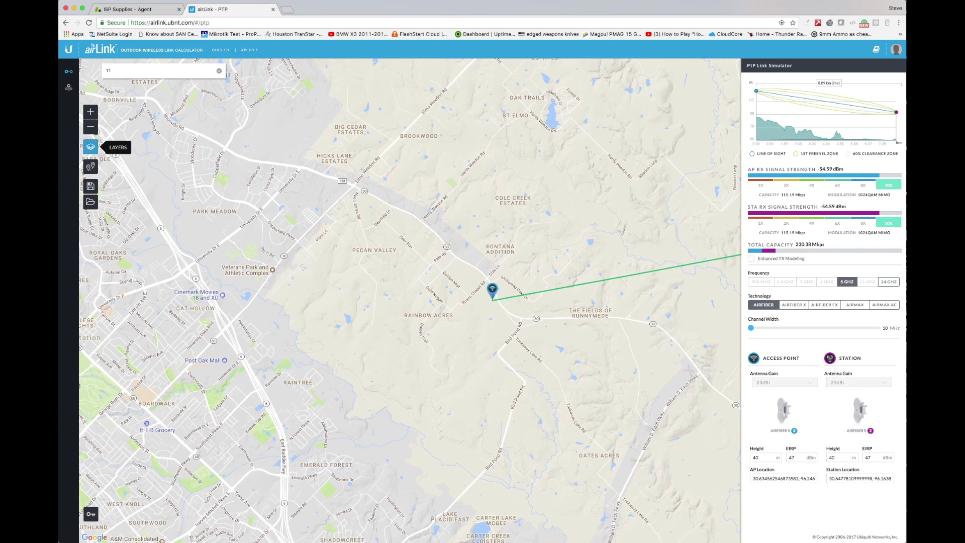
Step: Drag the station north to Wixon Valley for a roughly 15 km link at -60.03 dBm
{"action": "left_click", "coordinate": [90, 127]}
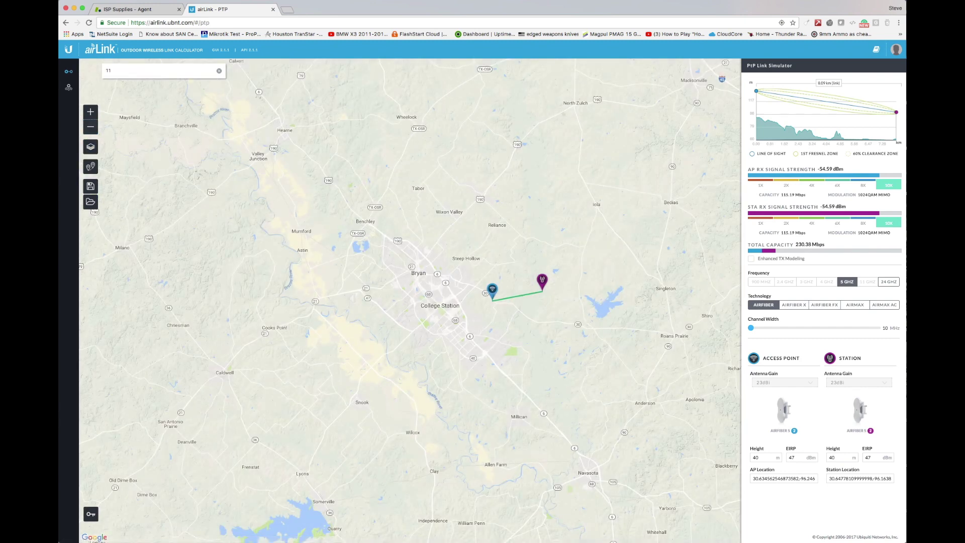
{"action": "mouse_move", "coordinate": [541, 281]}
{"action": "left_mouse_down"}
{"action": "mouse_move", "coordinate": [458, 211]}
{"action": "mouse_move", "coordinate": [460, 201]}
{"action": "left_mouse_up"}
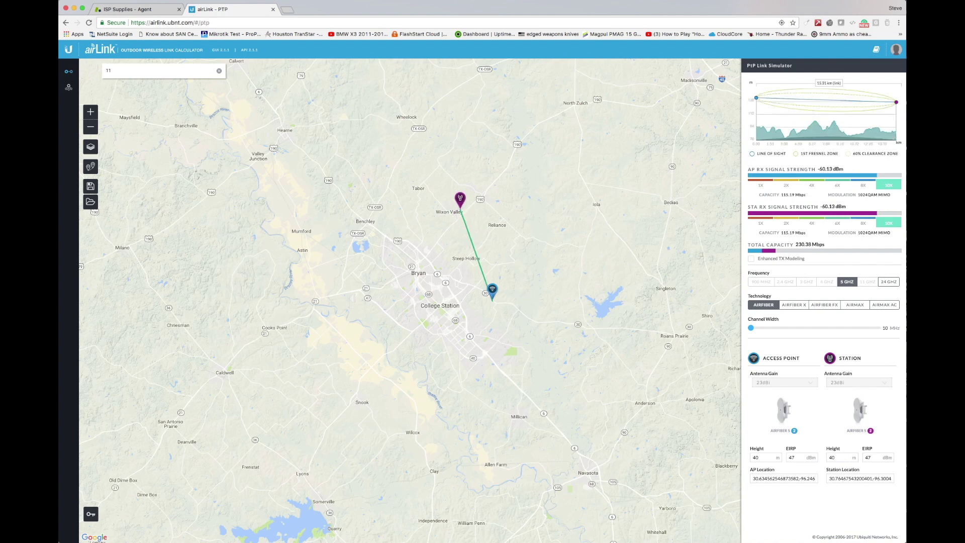
{"action": "scroll", "coordinate": [455, 208], "scroll_direction": "up", "scroll_amount": 1}
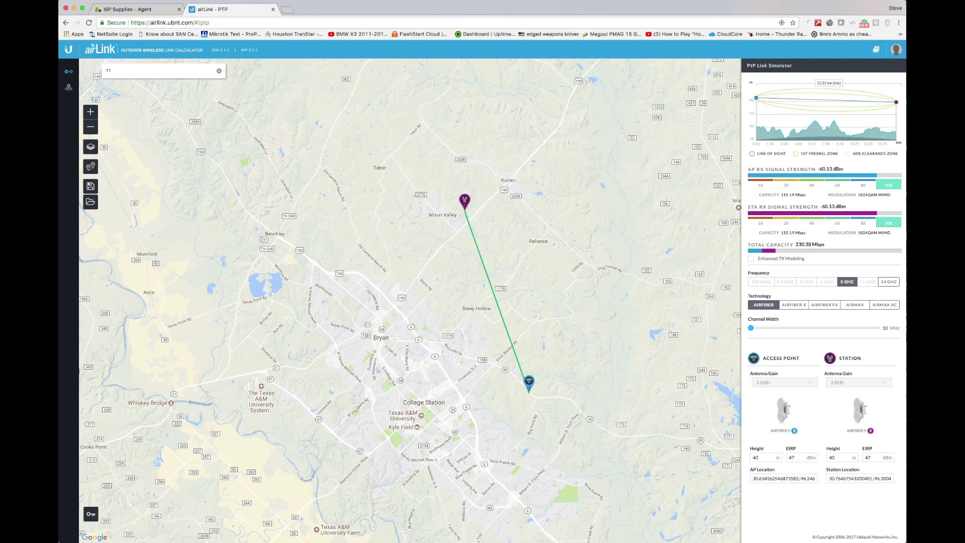
{"action": "left_click_drag", "start_coordinate": [464, 200], "coordinate": [464, 204]}
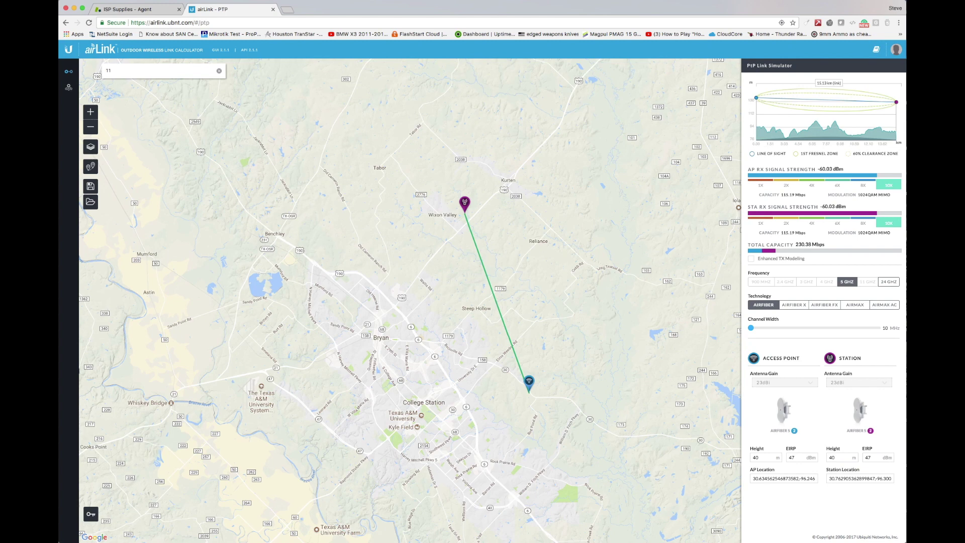
Step: Try airFiber, airFiber X, airFiber FX and airMAX, then settle on airMAX AC at 2.4 GHz
{"action": "left_click", "coordinate": [794, 305]}
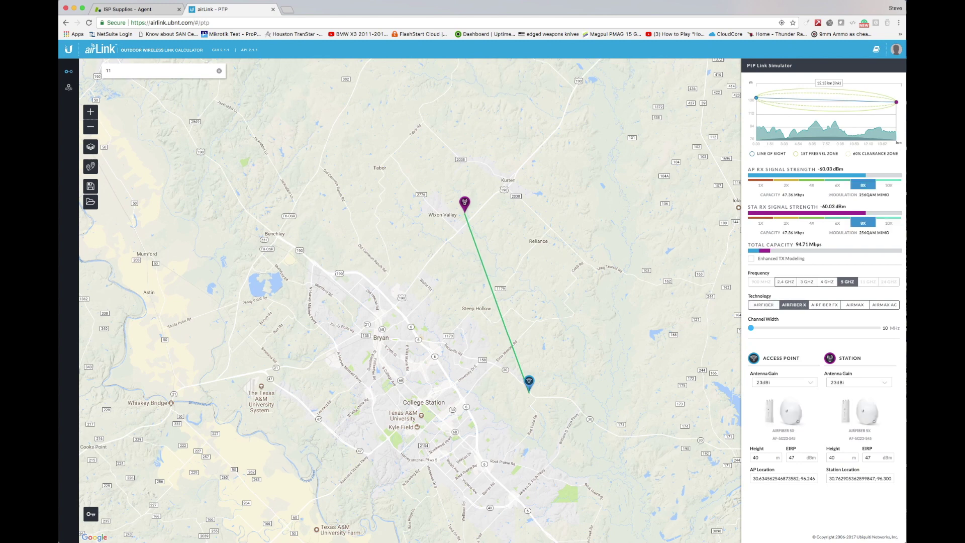
{"action": "left_click", "coordinate": [763, 305]}
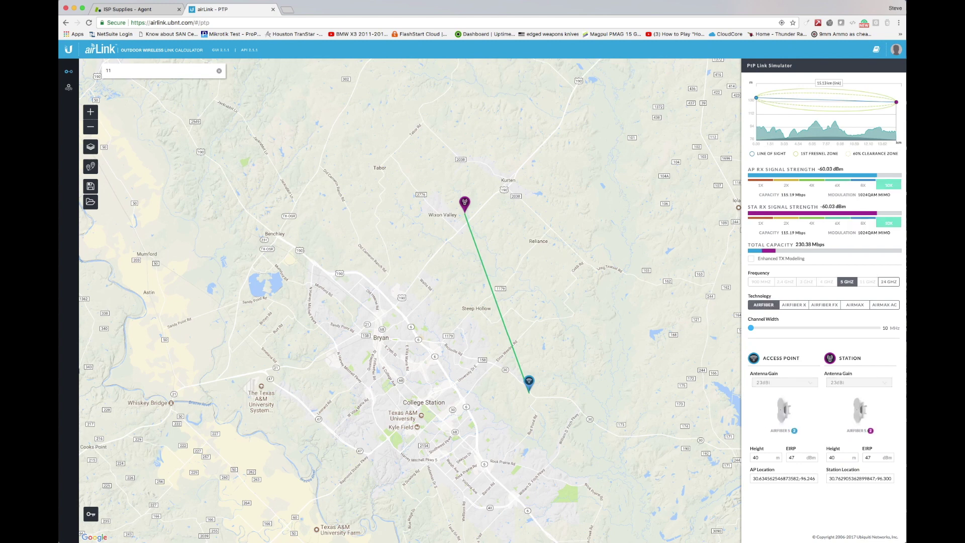
{"action": "left_click", "coordinate": [793, 305]}
{"action": "left_click", "coordinate": [824, 305]}
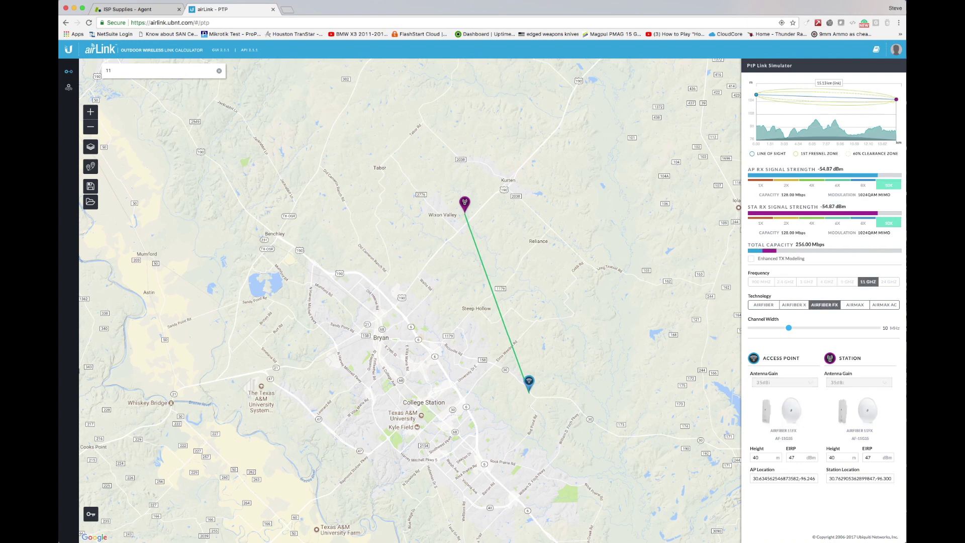
{"action": "left_click", "coordinate": [855, 304]}
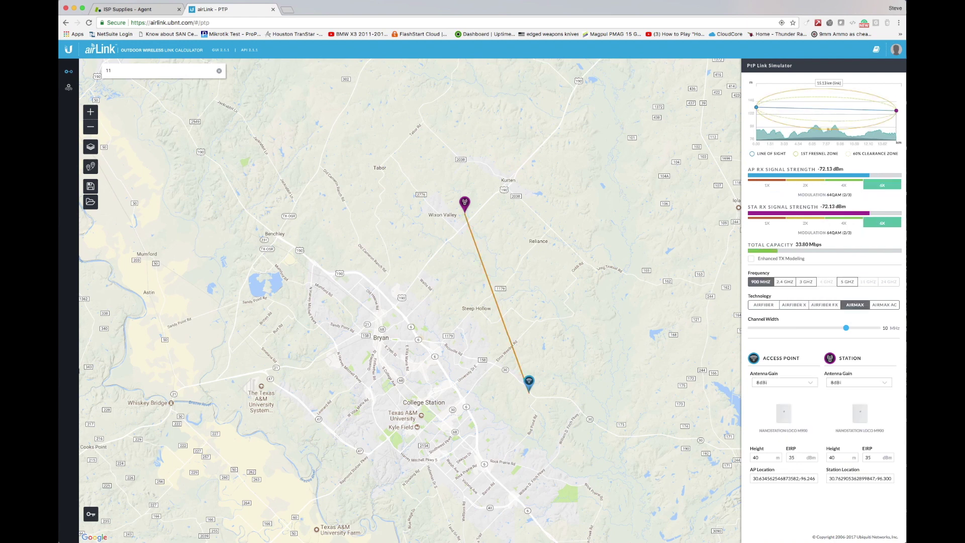
{"action": "left_click", "coordinate": [884, 304]}
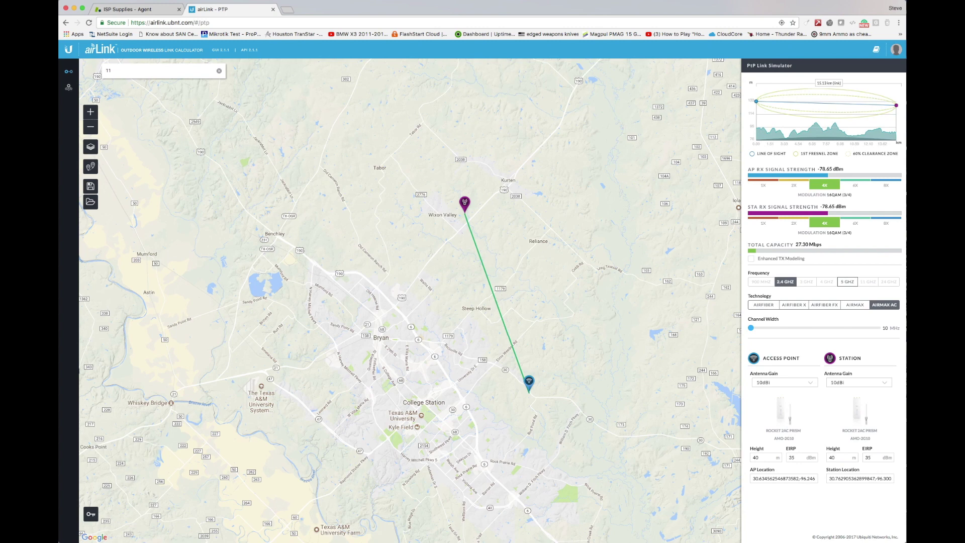
Step: Switch the link to 5 GHz and set the access point antenna gain to 31 dBi
{"action": "left_click", "coordinate": [848, 282]}
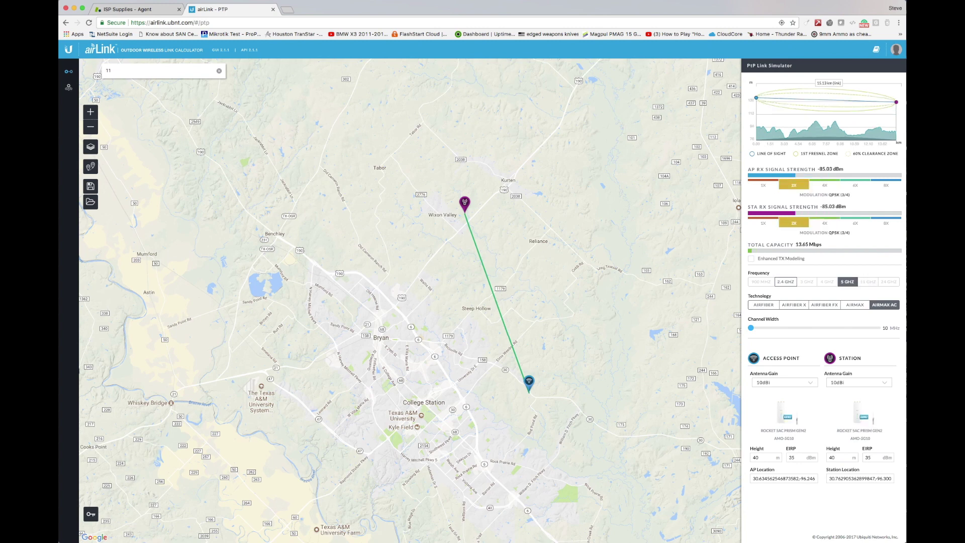
{"action": "left_click", "coordinate": [784, 382]}
{"action": "scroll", "coordinate": [784, 423], "scroll_direction": "down", "scroll_amount": 4}
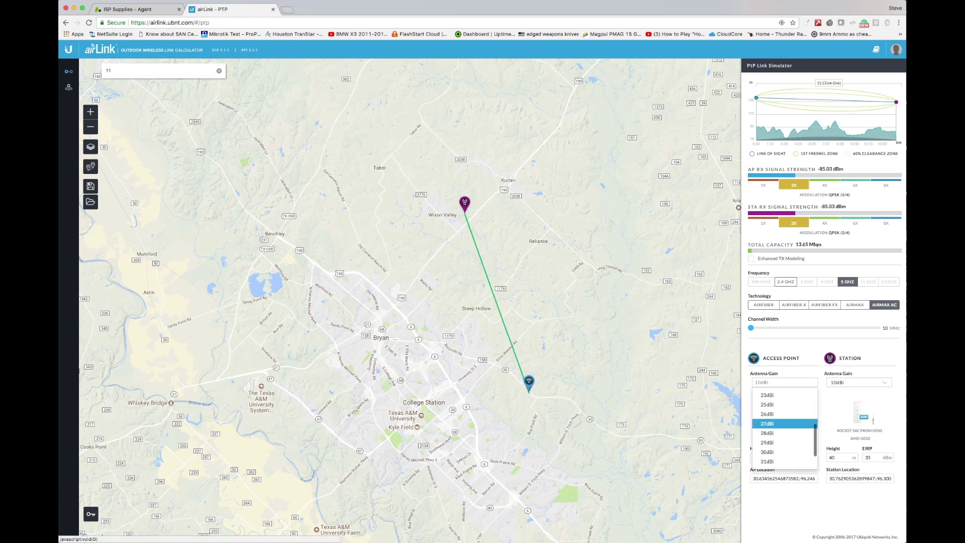
{"action": "left_click", "coordinate": [767, 461]}
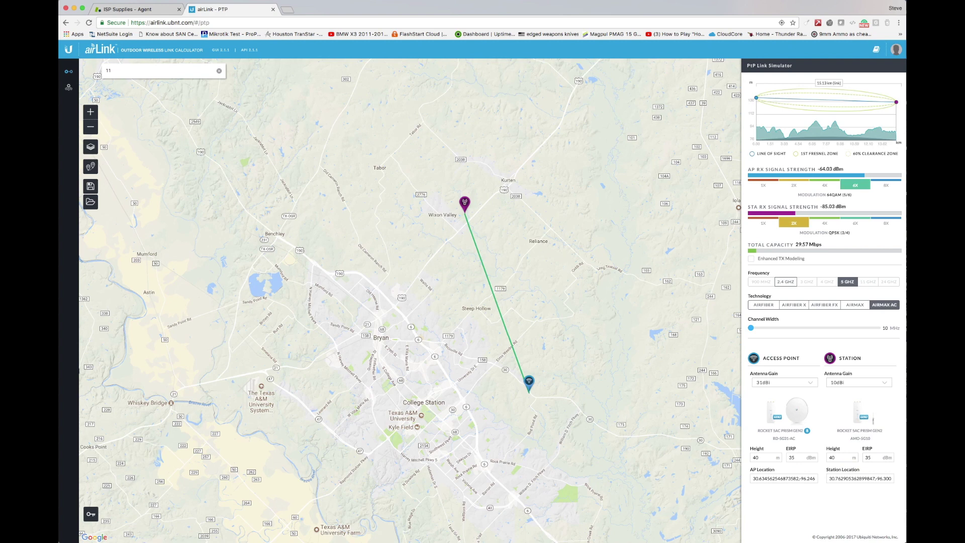
{"action": "left_click", "coordinate": [785, 382]}
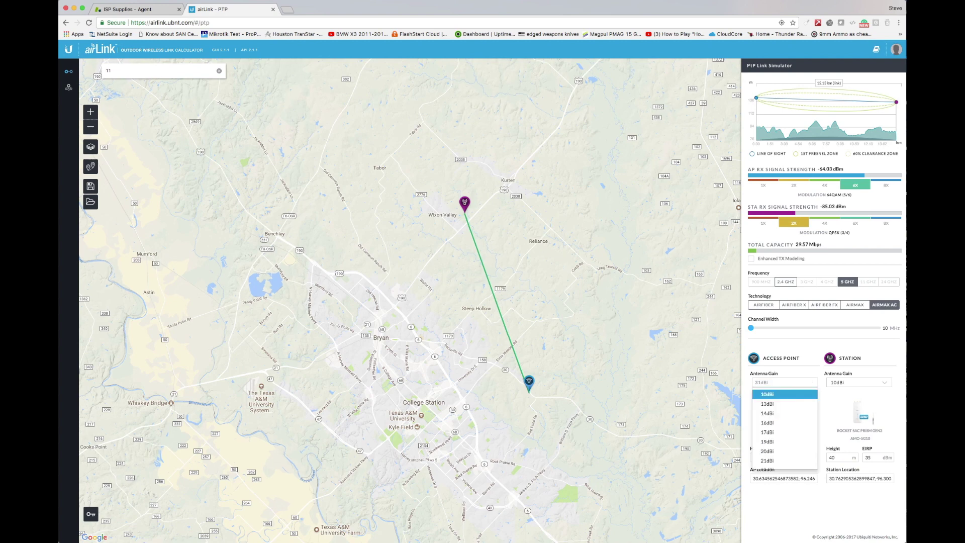
{"action": "key", "text": "Escape"}
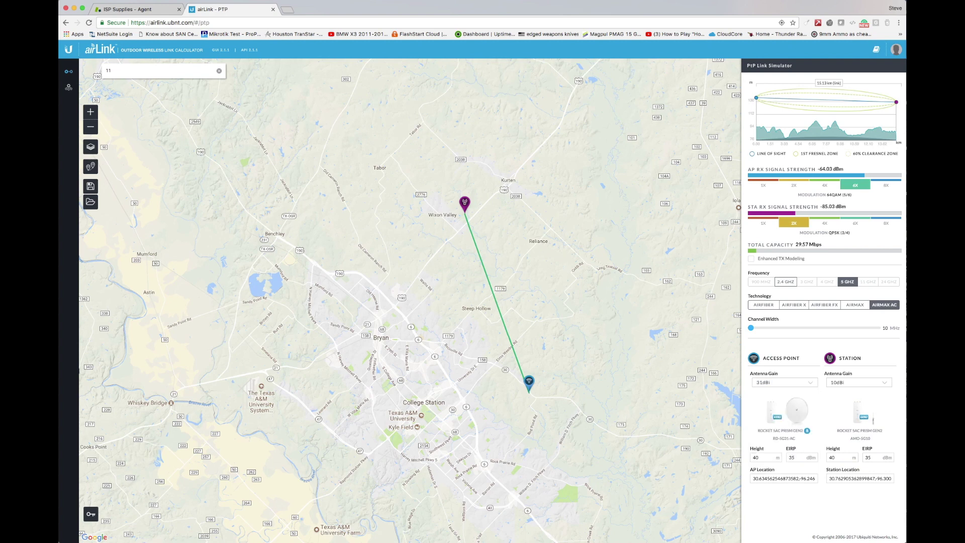
Step: Set the station antenna gain to 31 dBi, giving -64.03 dBm each way
{"action": "left_click", "coordinate": [858, 383]}
{"action": "scroll", "coordinate": [859, 442], "scroll_direction": "down", "scroll_amount": 5}
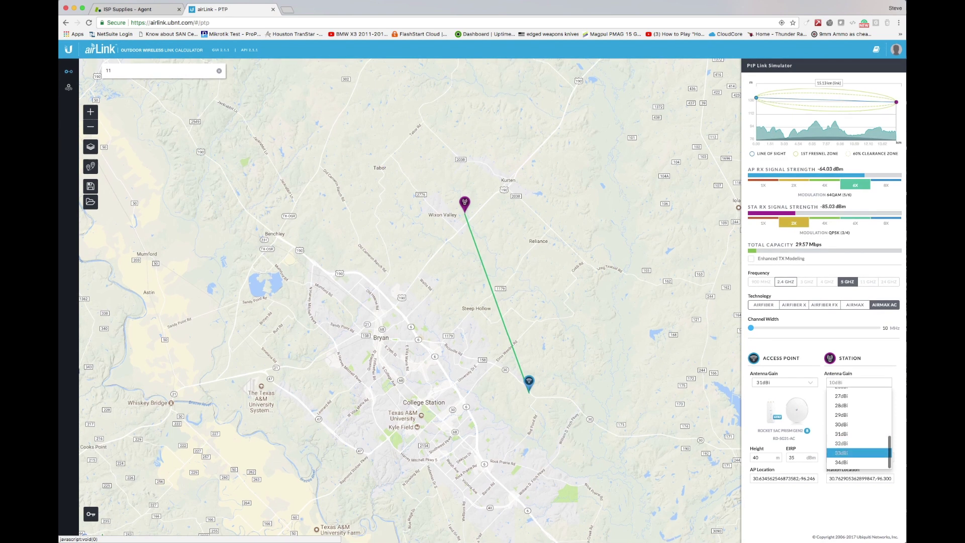
{"action": "left_click", "coordinate": [842, 433]}
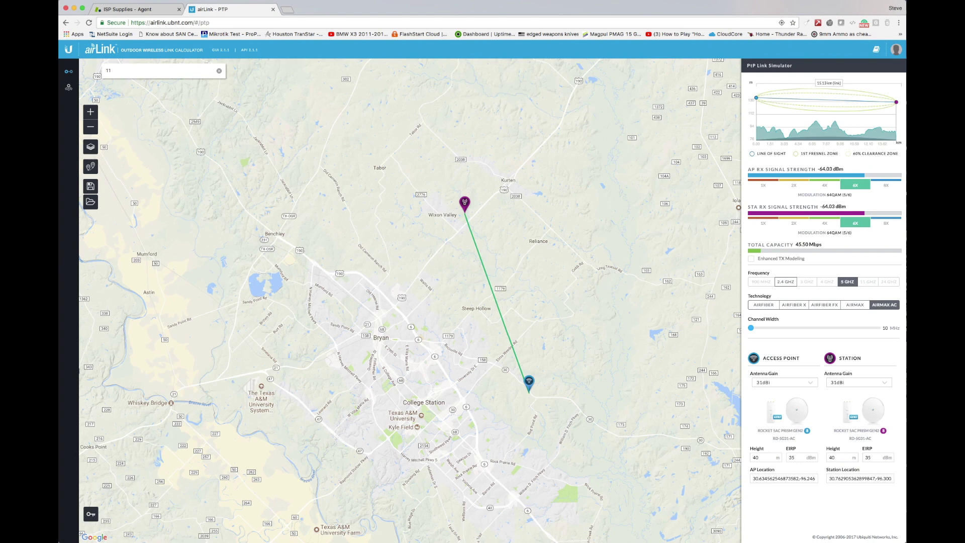
{"action": "left_click", "coordinate": [806, 431]}
Step: Try RD-5G34, revert the access point to RD-5G31-AC, and lower its height to 39 m
{"action": "mouse_move", "coordinate": [882, 430]}
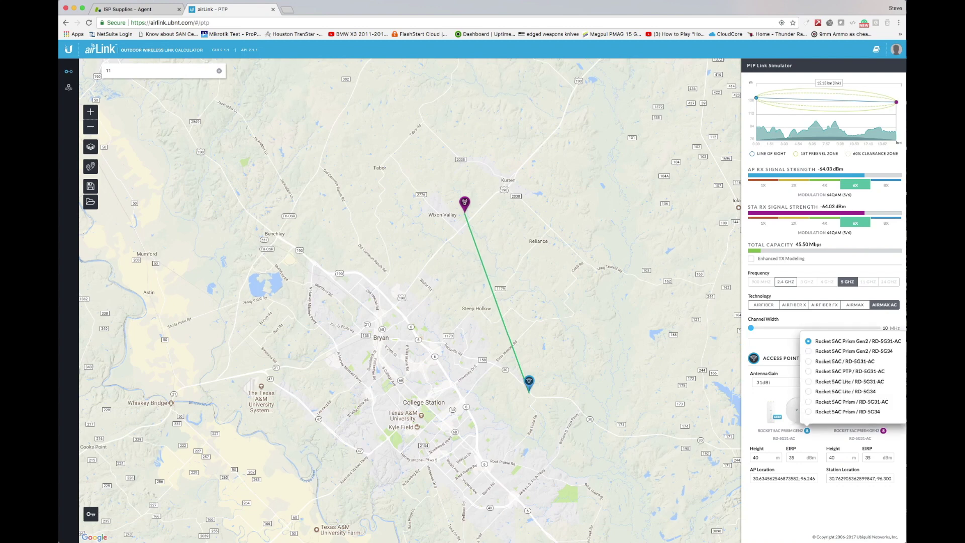
{"action": "left_click", "coordinate": [808, 351]}
{"action": "left_click", "coordinate": [808, 341]}
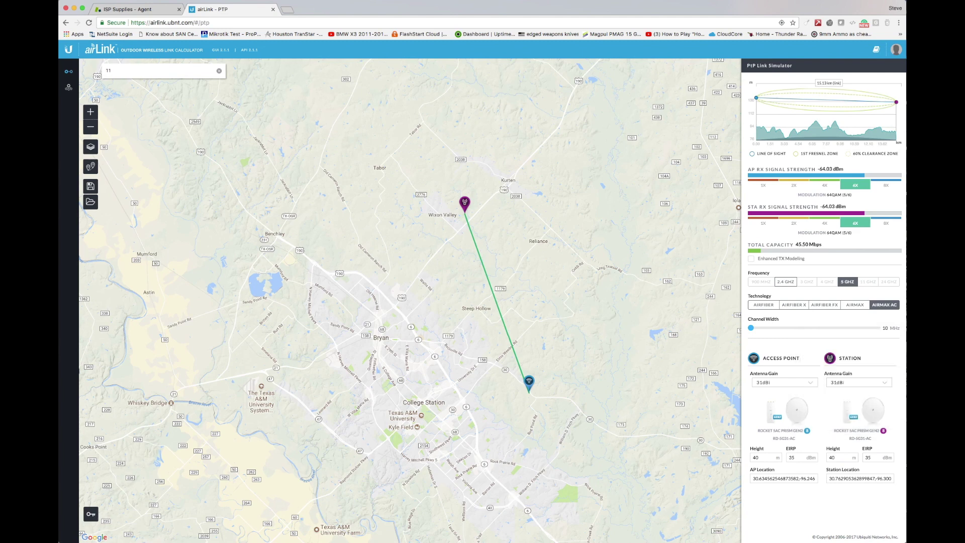
{"action": "double_click", "coordinate": [778, 479]}
{"action": "left_click", "coordinate": [772, 459]}
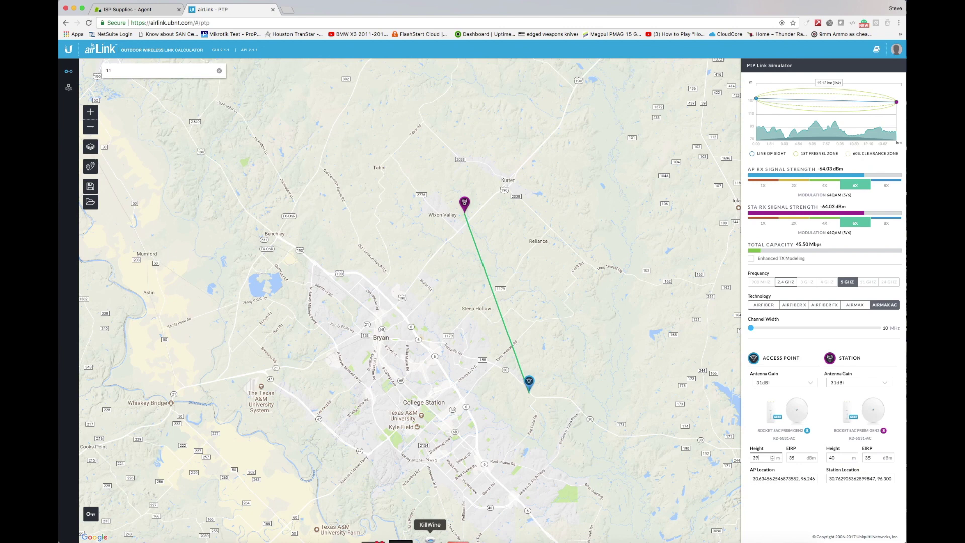
Step: Convert 75 ft to metres in Calculator and set the access point height to 22 m
{"action": "left_click", "coordinate": [345, 540]}
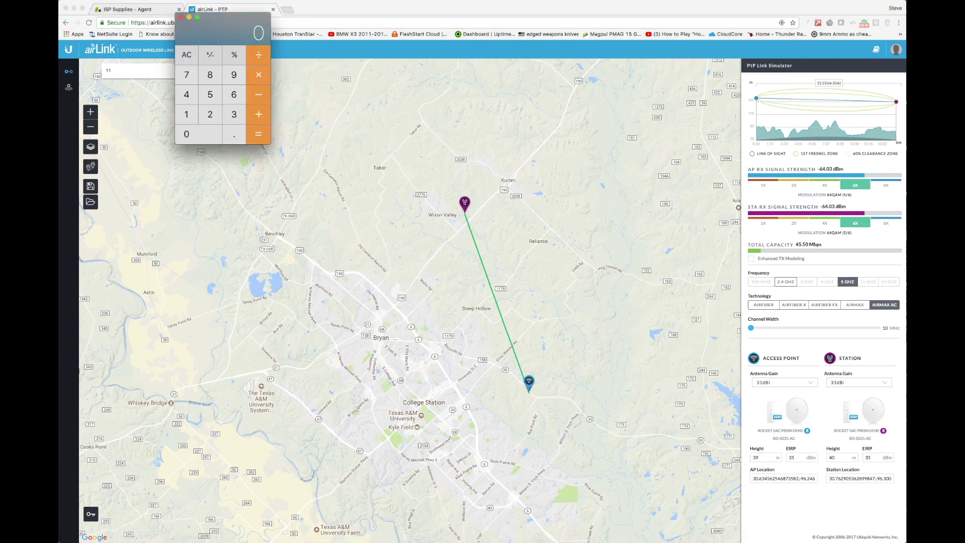
{"action": "left_click_drag", "start_coordinate": [222, 18], "coordinate": [462, 173]}
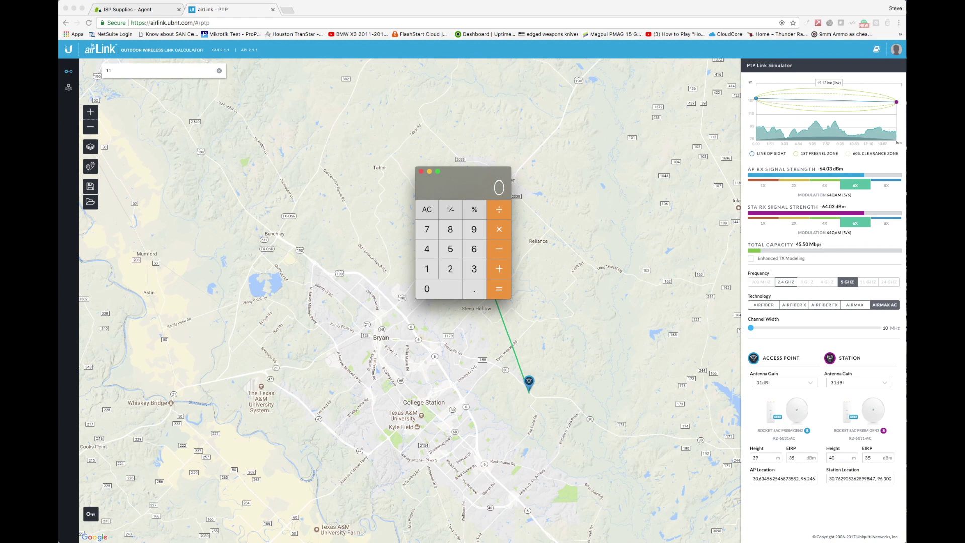
{"action": "type", "text": "75//3.28"}
{"action": "key", "text": "Return"}
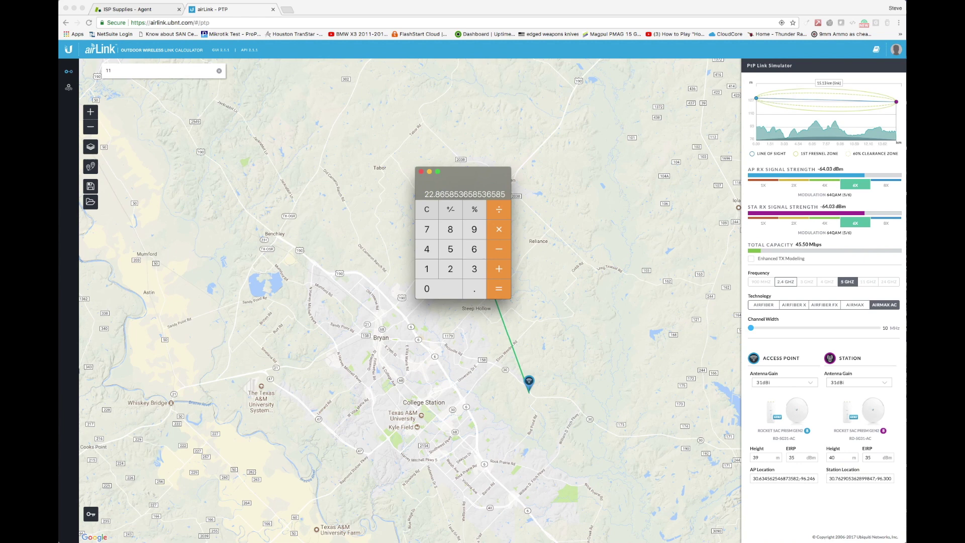
{"action": "key", "text": "super+Tab"}
{"action": "type", "text": "22"}
{"action": "key", "text": "Return"}
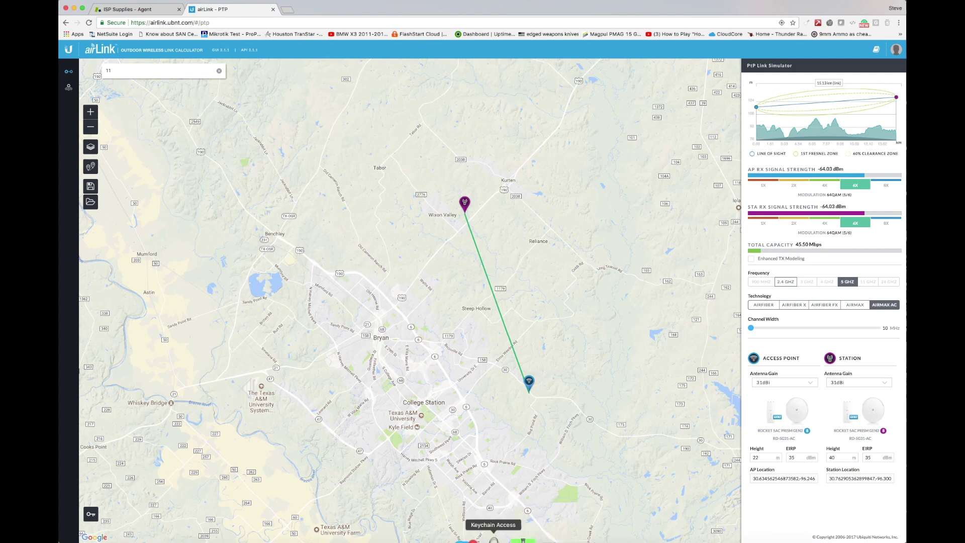
Step: Convert 210 ft to metres in Calculator, getting about 64.02
{"action": "left_click", "coordinate": [347, 538]}
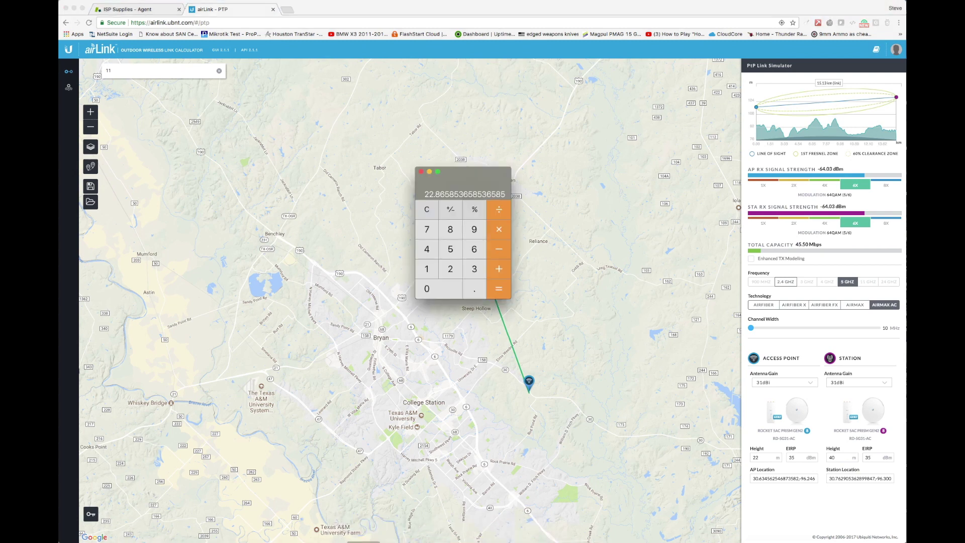
{"action": "type", "text": "210/3.28"}
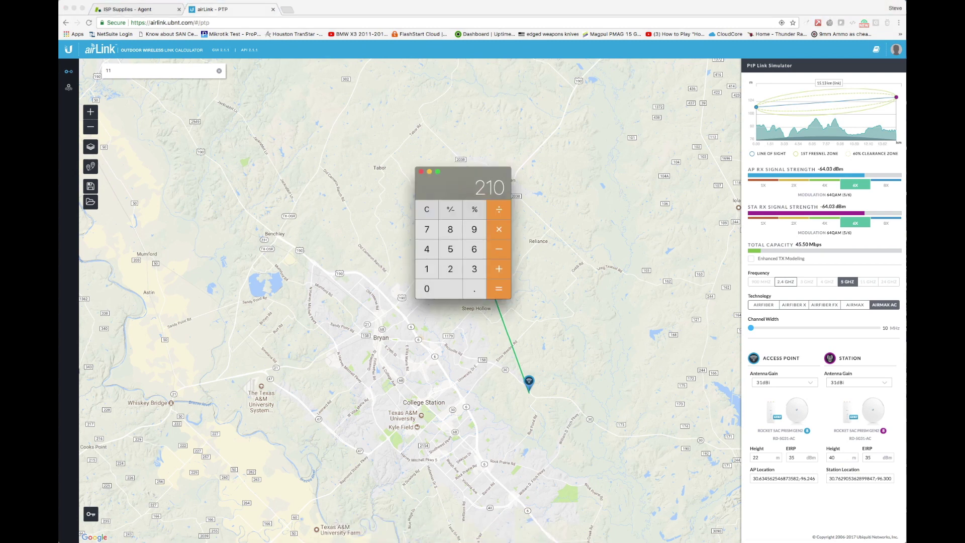
{"action": "key", "text": "Return"}
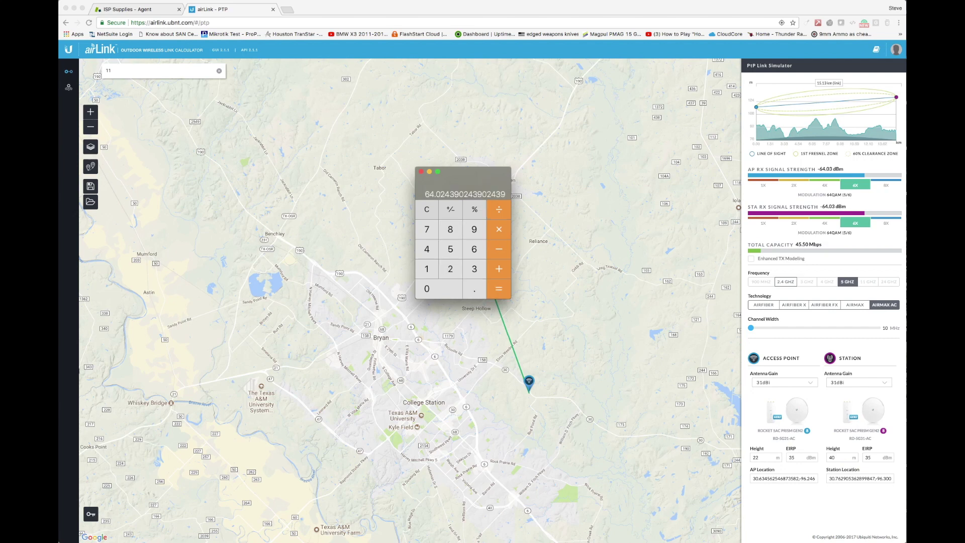
Step: Change the station height from 40 to 64 m, keeping the access point height at 22 m
{"action": "left_click", "coordinate": [859, 382]}
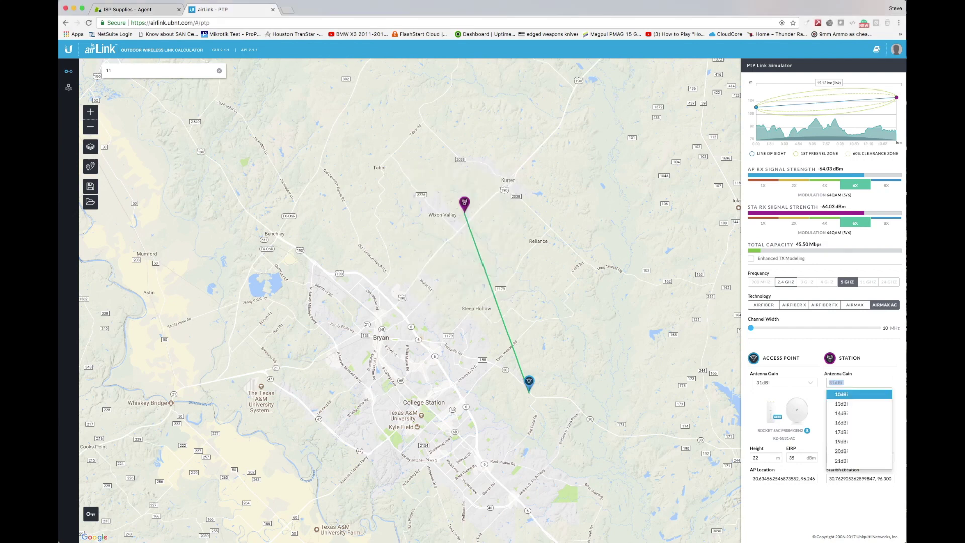
{"action": "left_click", "coordinate": [858, 460]}
{"action": "double_click", "coordinate": [832, 457]}
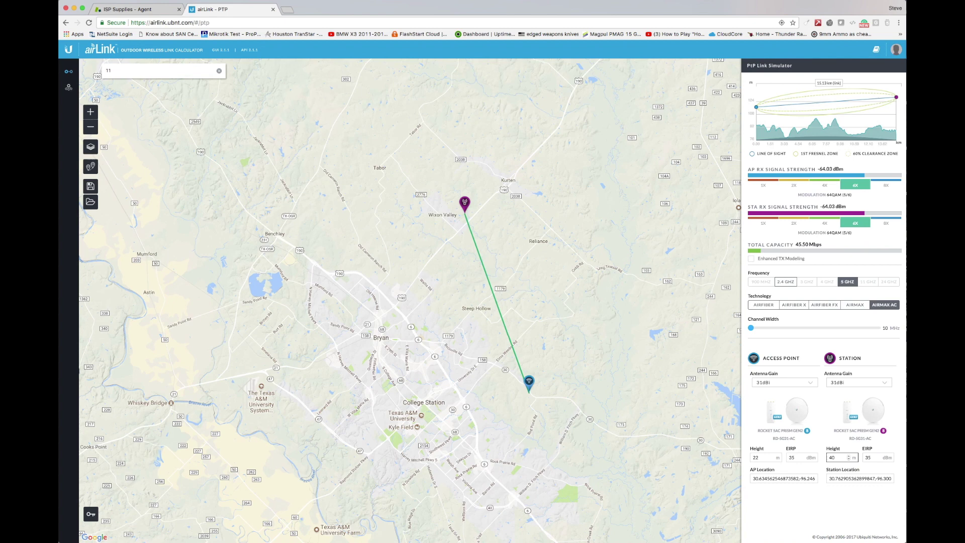
{"action": "type", "text": "64"}
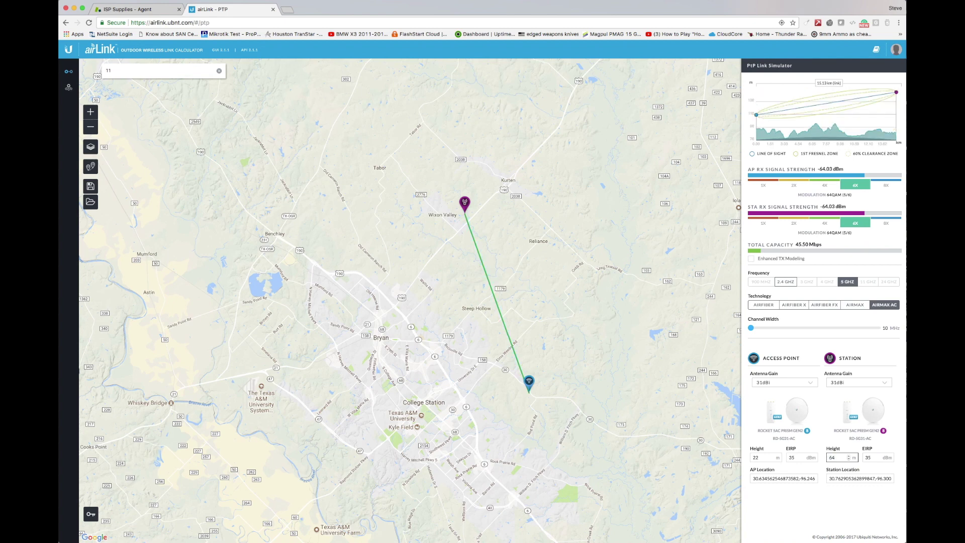
{"action": "key", "text": "Return"}
{"action": "left_click", "coordinate": [797, 457]}
{"action": "left_click", "coordinate": [760, 457]}
{"action": "key", "text": "Return"}
{"action": "left_click", "coordinate": [807, 431]}
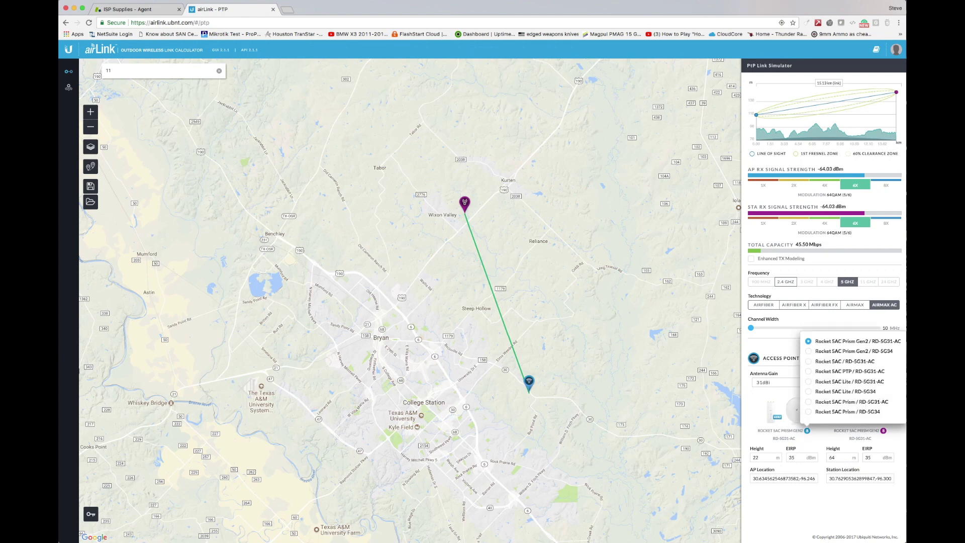
{"action": "left_click", "coordinate": [869, 457]}
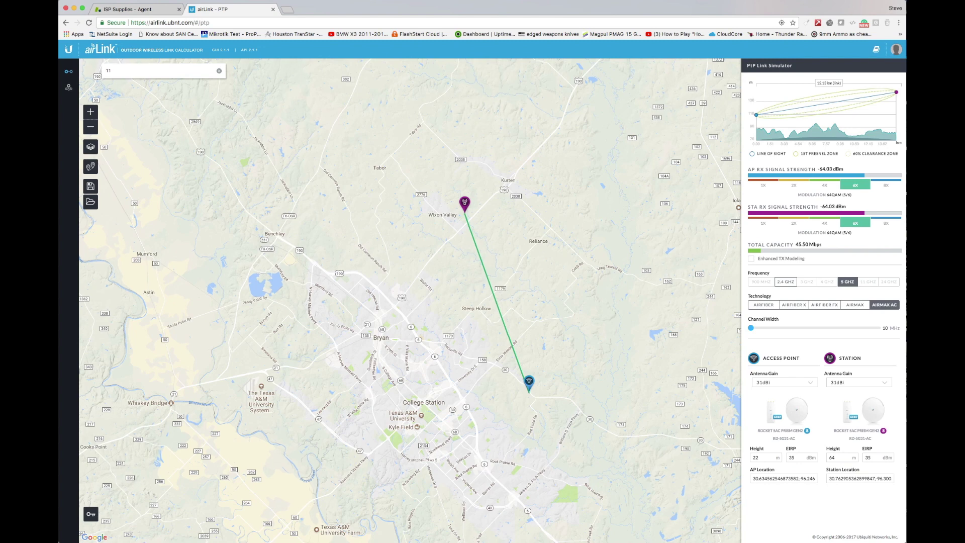
Step: Set the channel width slider to 80 MHz, raising total capacity to 327.60 Mbps at -64.03 dBm
{"action": "left_click_drag", "start_coordinate": [819, 169], "coordinate": [844, 169]}
{"action": "left_click_drag", "start_coordinate": [750, 328], "coordinate": [771, 328]}
{"action": "key", "text": "Left"}
{"action": "key", "text": "Right"}
{"action": "key", "text": "Right"}
{"action": "key", "text": "Right"}
{"action": "key", "text": "Right"}
{"action": "key", "text": "Right"}
{"action": "key", "text": "Right"}
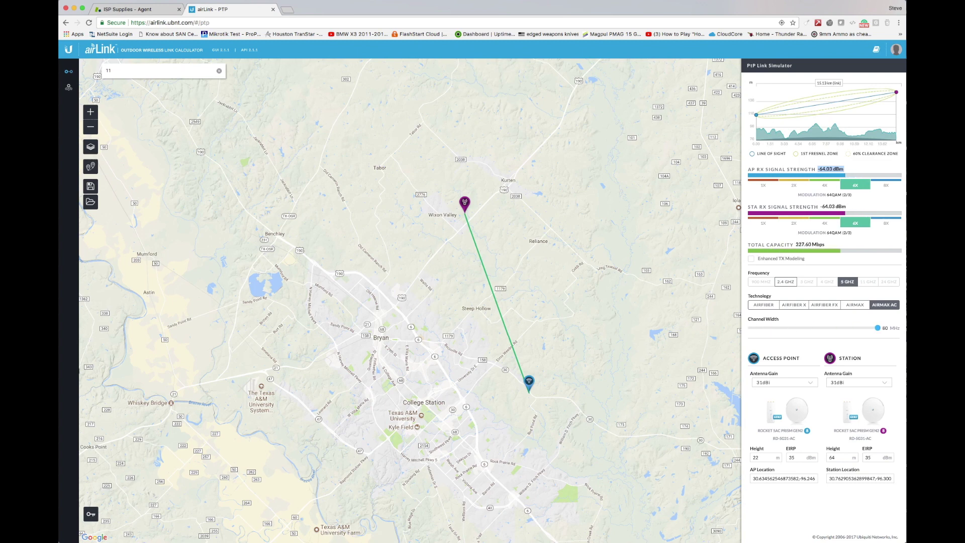
{"action": "left_click", "coordinate": [836, 170]}
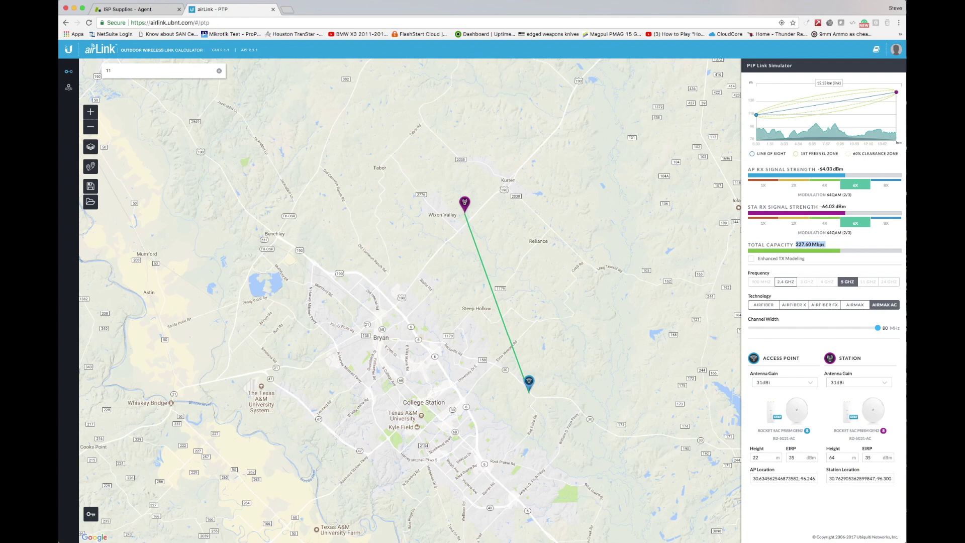
Step: Set the station height to 35 with the access point at 22, and check the -64.03 dBm reading
{"action": "left_click", "coordinate": [837, 457]}
{"action": "left_click", "coordinate": [848, 458]}
{"action": "left_click", "coordinate": [848, 459]}
{"action": "left_click", "coordinate": [848, 459]}
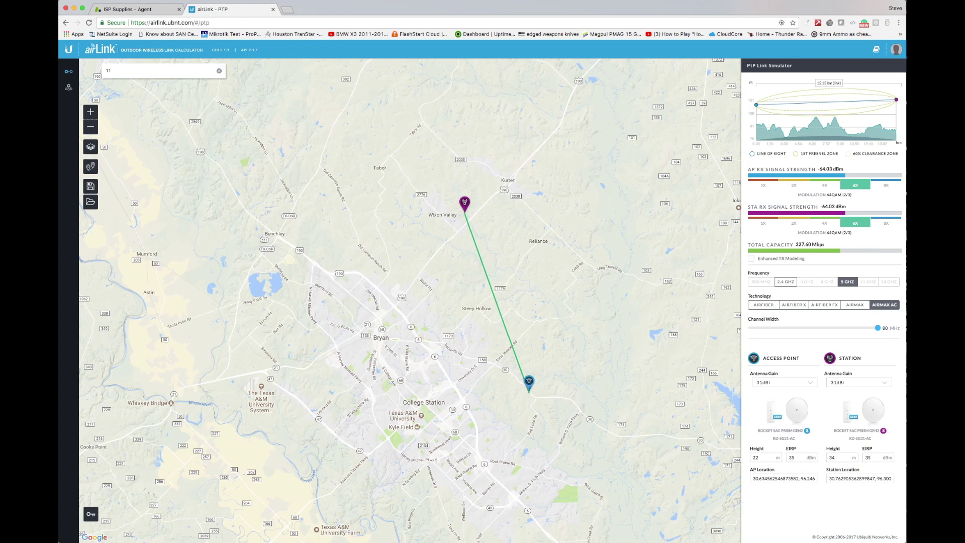
{"action": "left_click", "coordinate": [849, 456]}
{"action": "left_click_drag", "start_coordinate": [817, 169], "coordinate": [844, 169]}
Step: Give both the access point and the station 34dBi antennas
{"action": "left_click", "coordinate": [784, 382]}
{"action": "scroll", "coordinate": [785, 431], "scroll_direction": "down", "scroll_amount": 5}
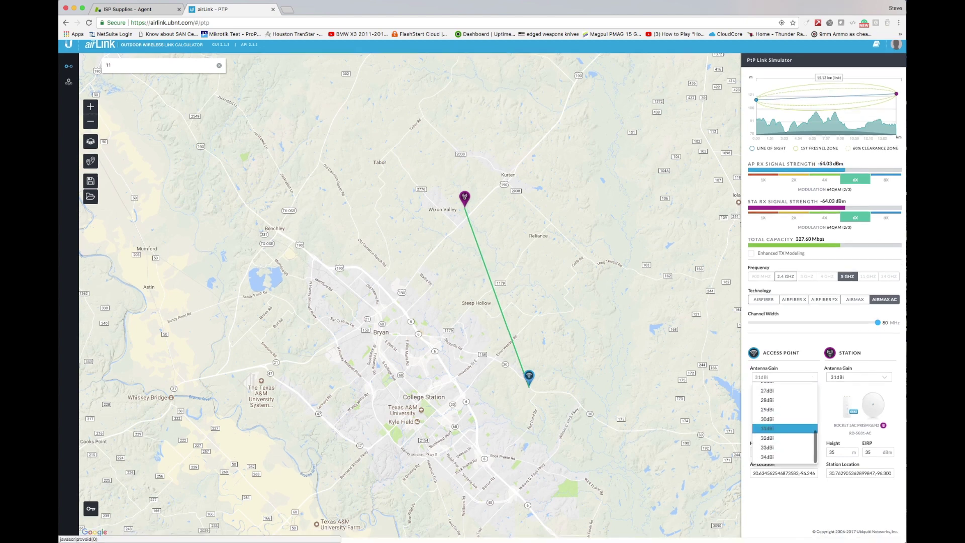
{"action": "left_click", "coordinate": [774, 462]}
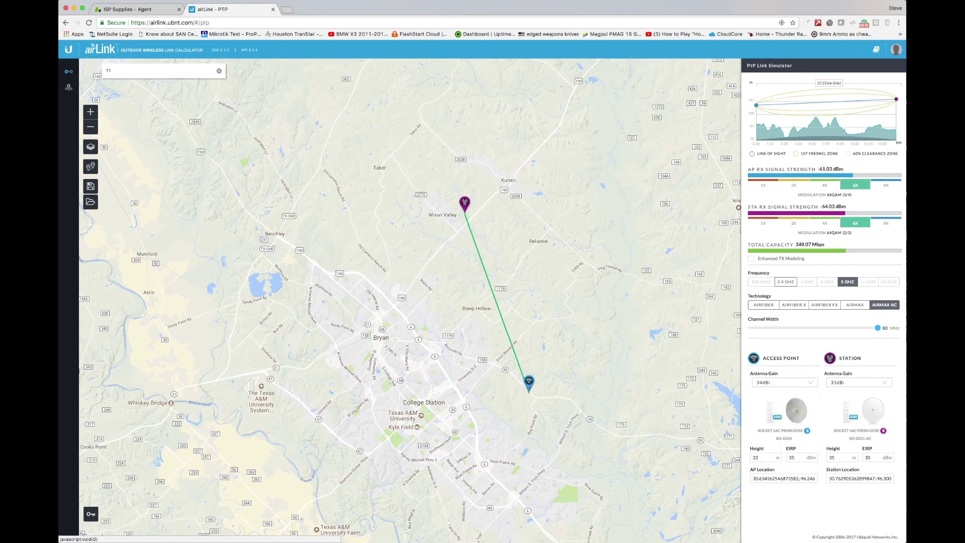
{"action": "left_click", "coordinate": [858, 382]}
{"action": "scroll", "coordinate": [858, 432], "scroll_direction": "down", "scroll_amount": 5}
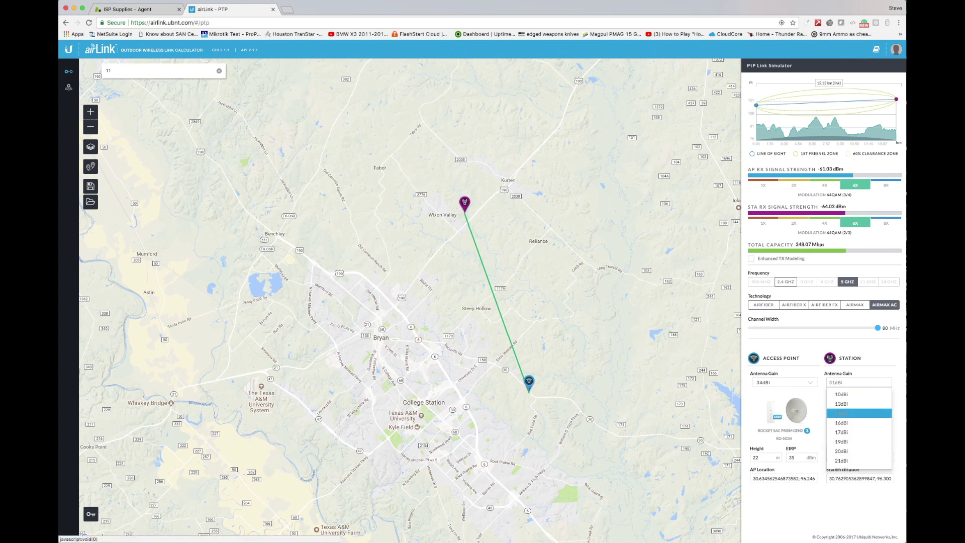
{"action": "left_click", "coordinate": [849, 458]}
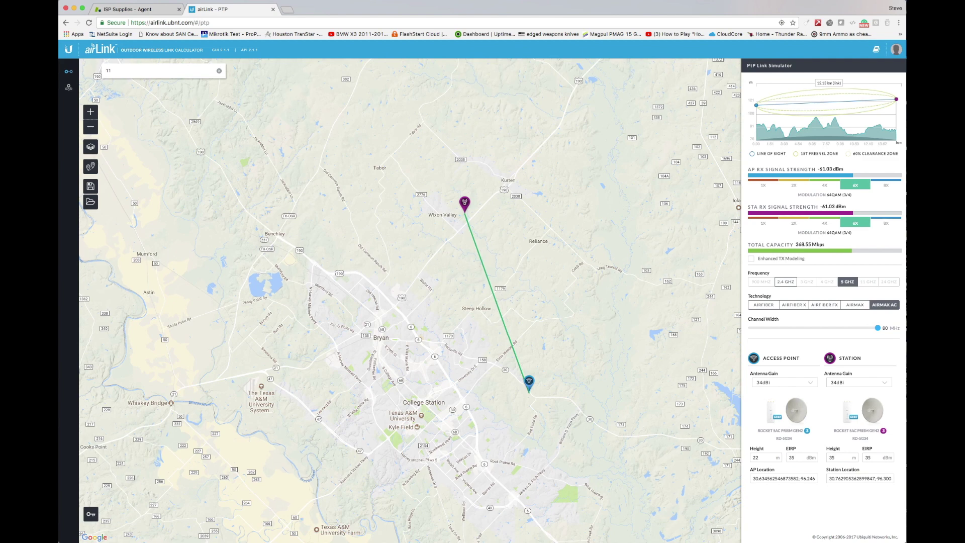
Step: Note the improved access point signal and nudge the station marker slightly on the map
{"action": "left_click_drag", "start_coordinate": [817, 169], "coordinate": [844, 169]}
{"action": "mouse_move", "coordinate": [464, 204]}
{"action": "left_mouse_down"}
{"action": "mouse_move", "coordinate": [364, 273]}
{"action": "mouse_move", "coordinate": [340, 274]}
{"action": "mouse_move", "coordinate": [428, 249]}
{"action": "mouse_move", "coordinate": [457, 211]}
{"action": "left_mouse_up"}
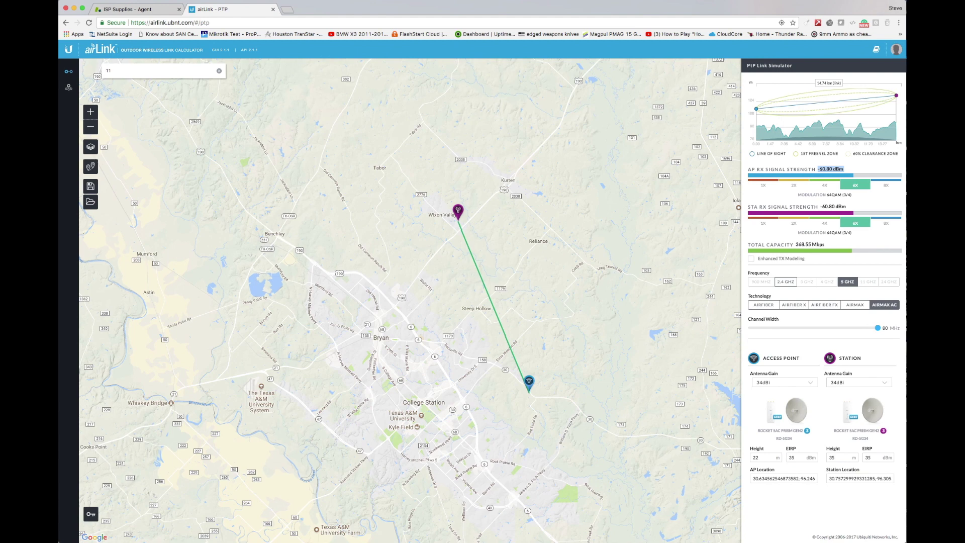
{"action": "double_click", "coordinate": [898, 143]}
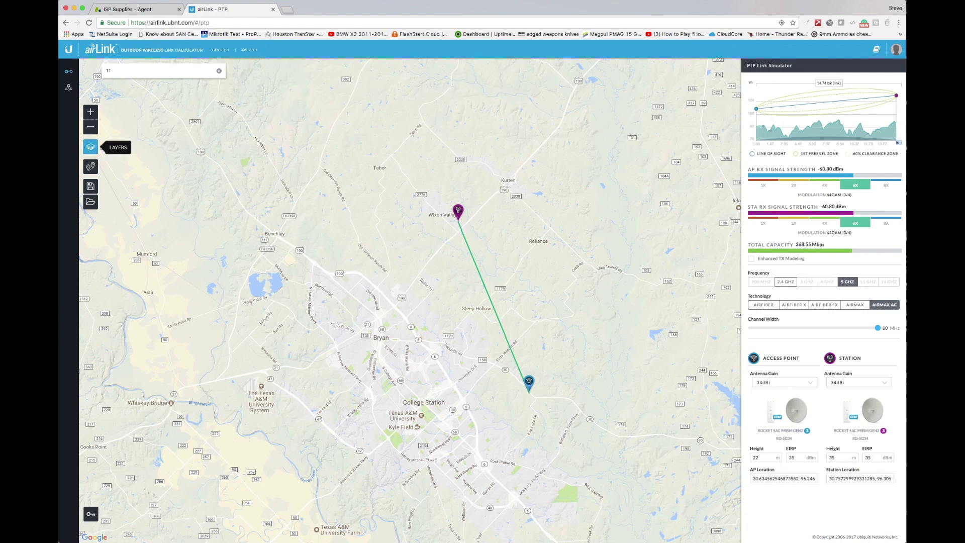
Step: Switch the map to Satellite imagery and zoom in
{"action": "left_click", "coordinate": [91, 147]}
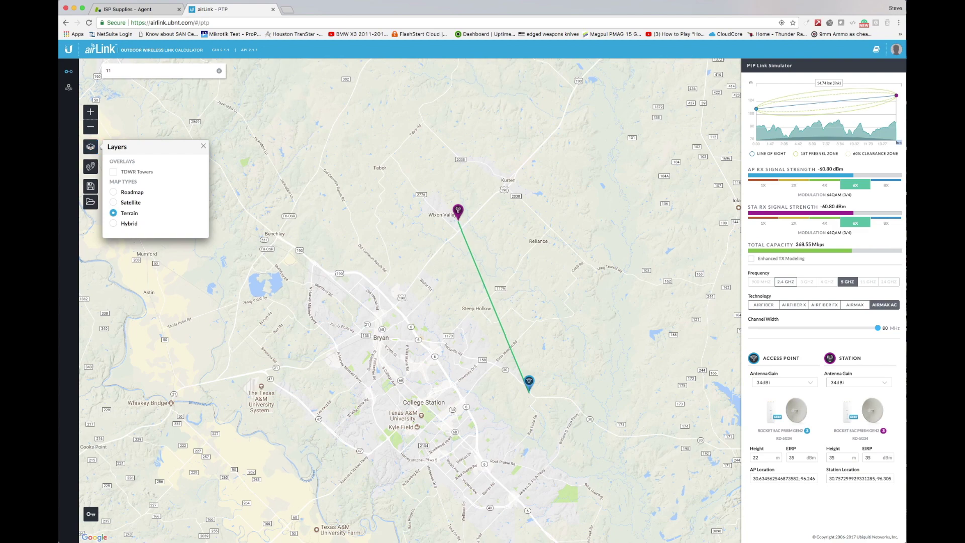
{"action": "left_click", "coordinate": [114, 202]}
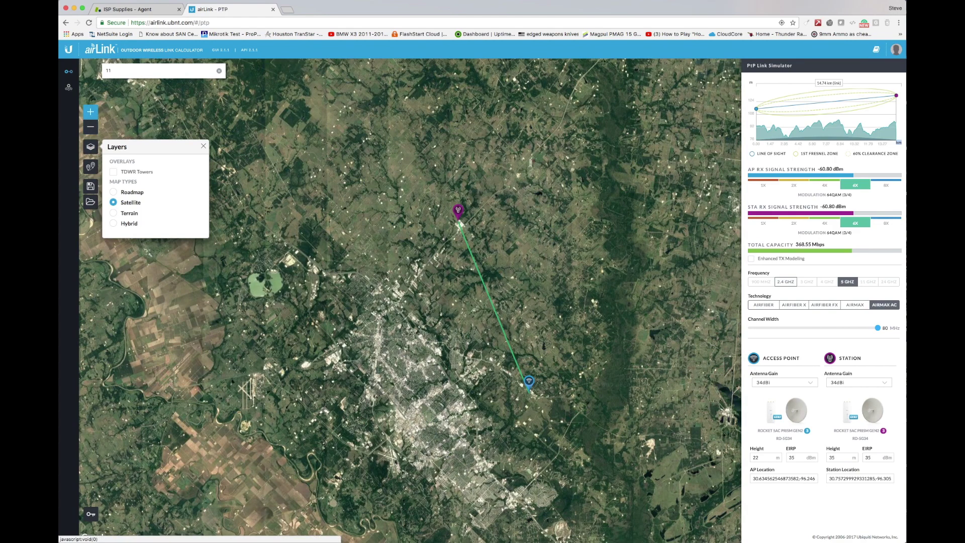
{"action": "scroll", "coordinate": [493, 291], "scroll_direction": "up", "scroll_amount": 5}
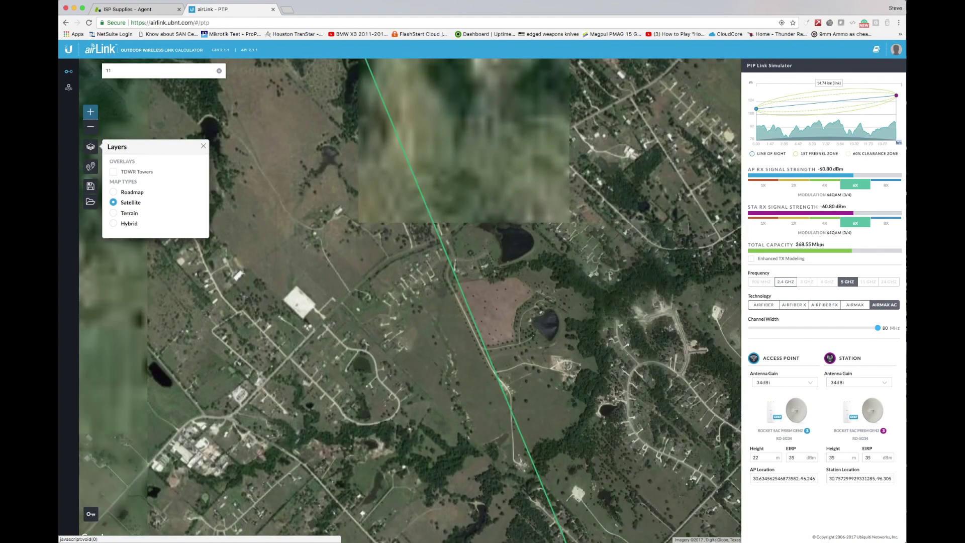
{"action": "scroll", "coordinate": [492, 291], "scroll_direction": "up", "scroll_amount": 3}
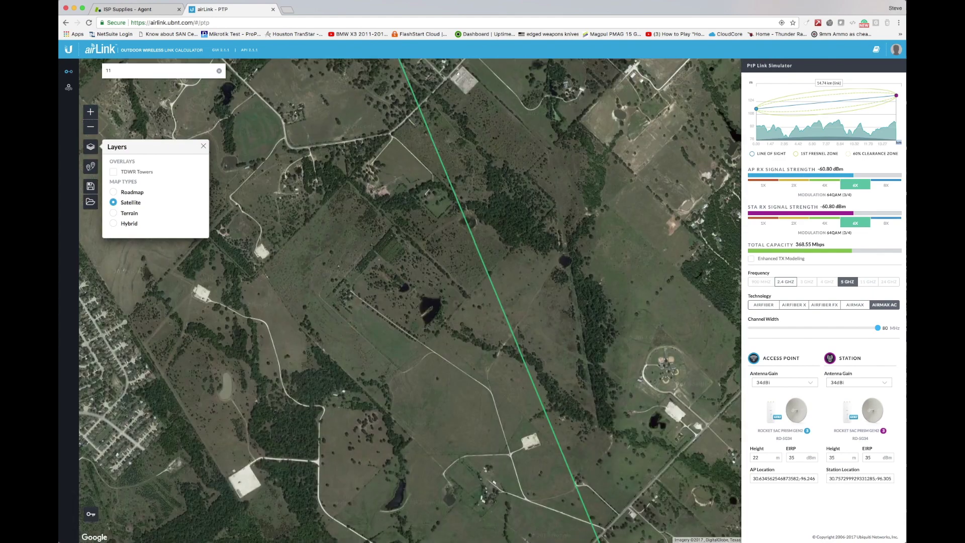
Step: Pan along the green link line to the station's site beside the industrial area
{"action": "scroll", "coordinate": [492, 292], "scroll_direction": "down", "scroll_amount": 3}
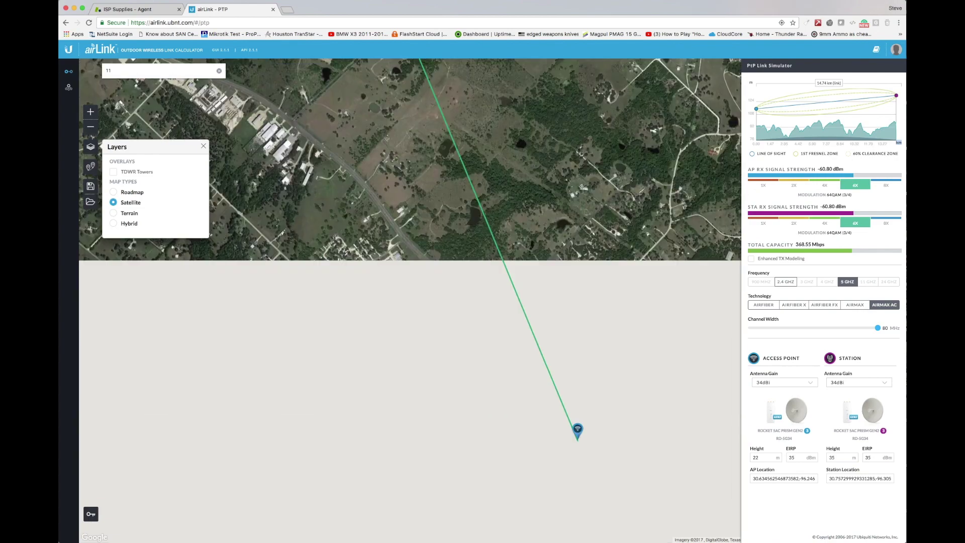
{"action": "mouse_move", "coordinate": [492, 291]}
{"action": "left_mouse_down"}
{"action": "mouse_move", "coordinate": [468, 228]}
{"action": "mouse_move", "coordinate": [438, 189]}
{"action": "mouse_move", "coordinate": [409, 194]}
{"action": "left_mouse_up"}
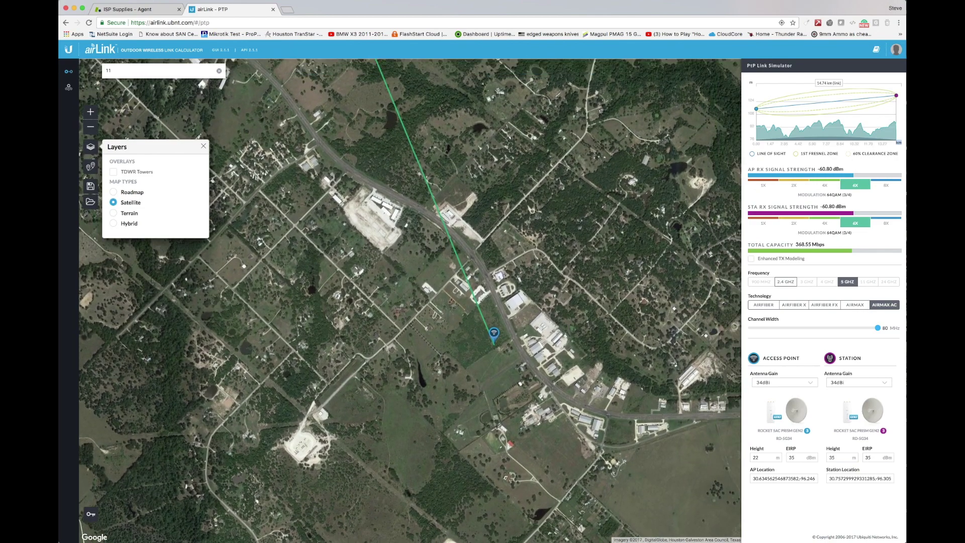
{"action": "scroll", "coordinate": [495, 294], "scroll_direction": "up", "scroll_amount": 1}
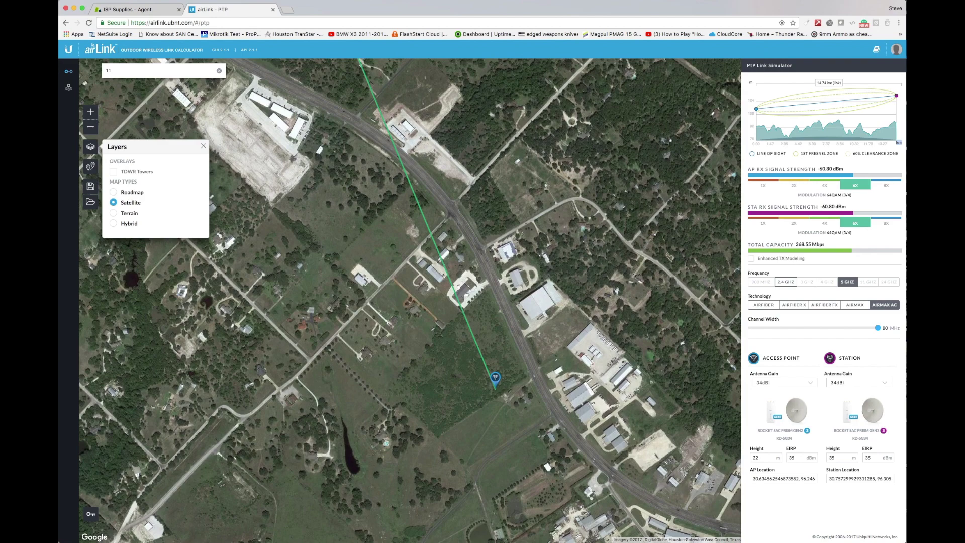
{"action": "left_click_drag", "start_coordinate": [494, 289], "coordinate": [534, 358]}
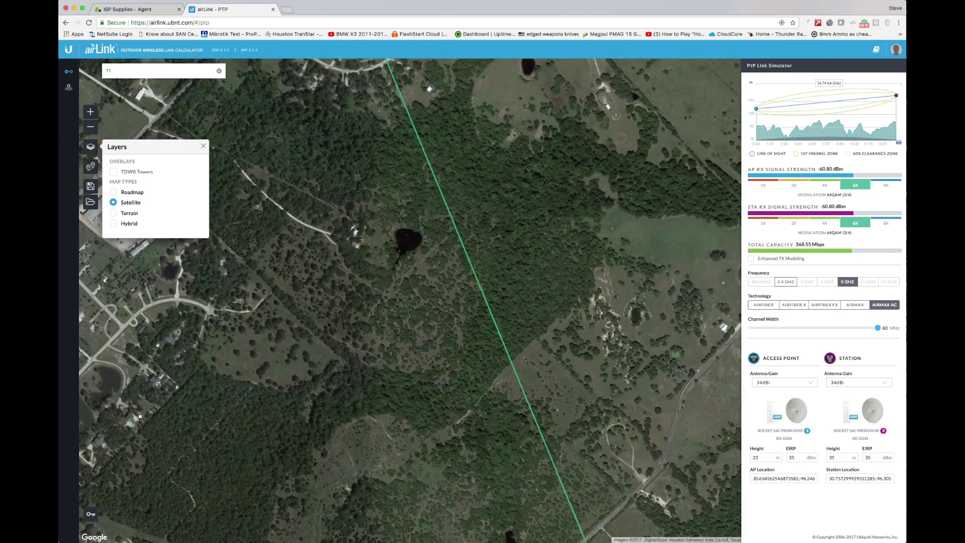
{"action": "left_click_drag", "start_coordinate": [404, 108], "coordinate": [453, 290]}
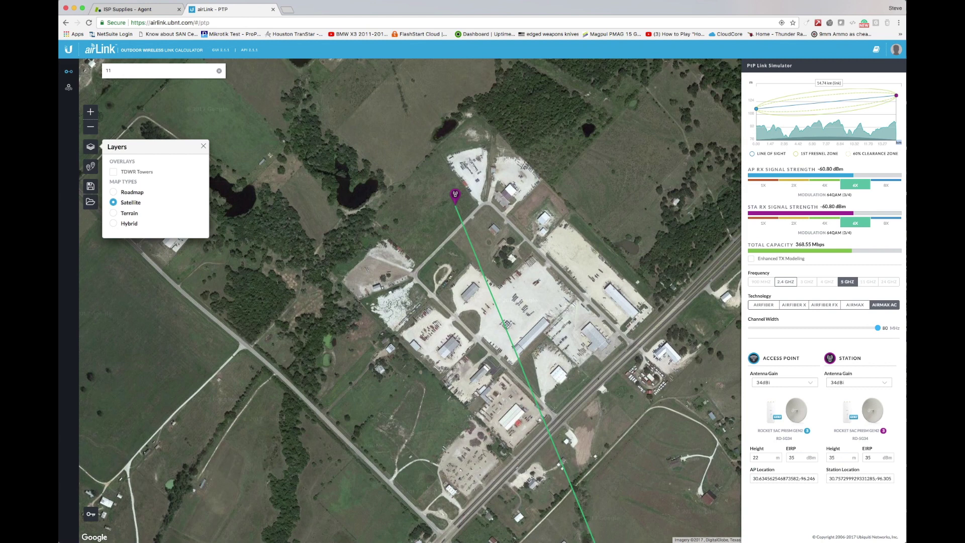
Step: Move the station onto a building at the industrial site and raise the AP height to 26
{"action": "mouse_move", "coordinate": [455, 194]}
{"action": "left_mouse_down"}
{"action": "mouse_move", "coordinate": [517, 351]}
{"action": "mouse_move", "coordinate": [512, 413]}
{"action": "mouse_move", "coordinate": [484, 410]}
{"action": "left_mouse_up"}
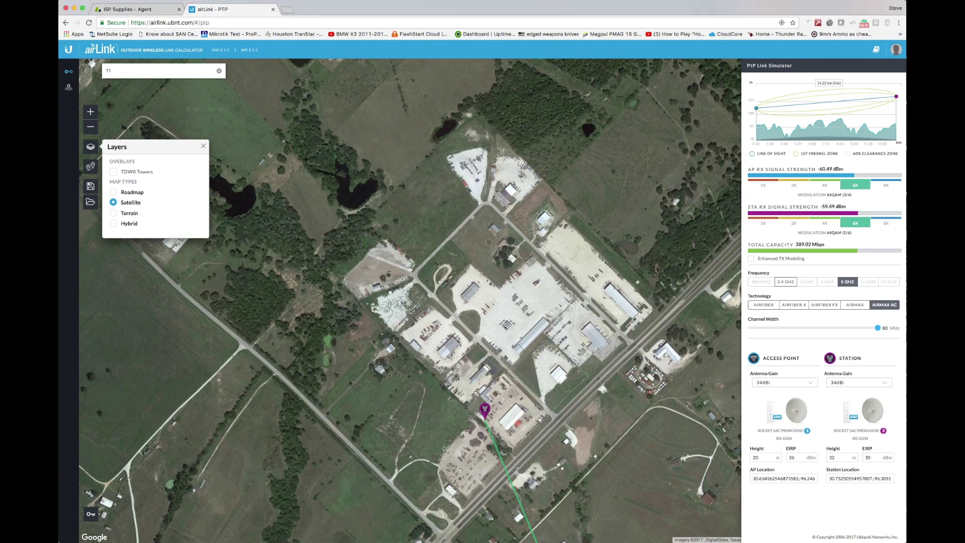
{"action": "left_click", "coordinate": [772, 455]}
{"action": "left_click", "coordinate": [773, 456]}
{"action": "left_click", "coordinate": [772, 456]}
{"action": "left_click", "coordinate": [772, 456]}
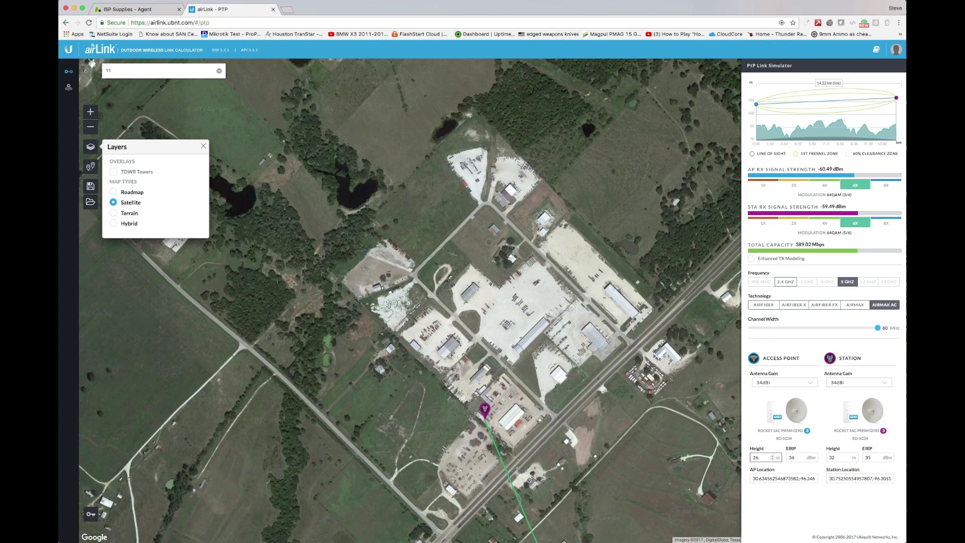
Step: Set the station height to 37 and the access point height to 31, reaching 389.02 Mbps
{"action": "left_click", "coordinate": [836, 458]}
{"action": "left_click", "coordinate": [848, 456]}
{"action": "left_click", "coordinate": [849, 455]}
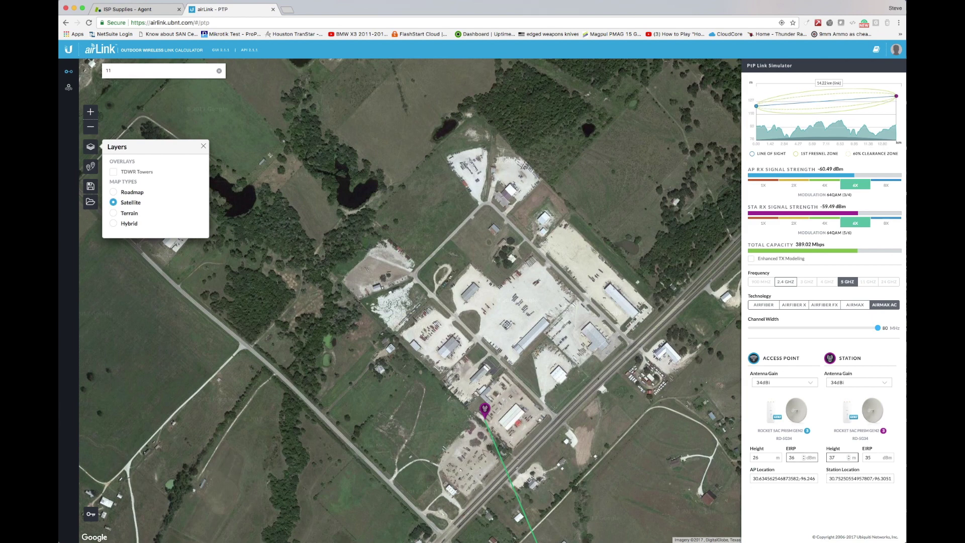
{"action": "left_click", "coordinate": [772, 456]}
{"action": "key", "text": "Up"}
{"action": "key", "text": "Up"}
{"action": "key", "text": "Up"}
{"action": "key", "text": "Up"}
{"action": "key", "text": "Up"}
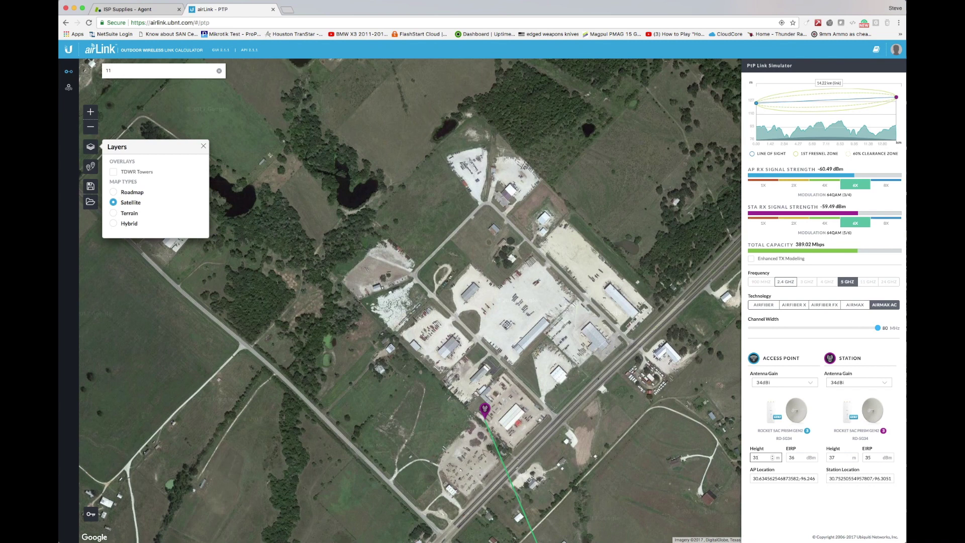
{"action": "left_click", "coordinate": [203, 146]}
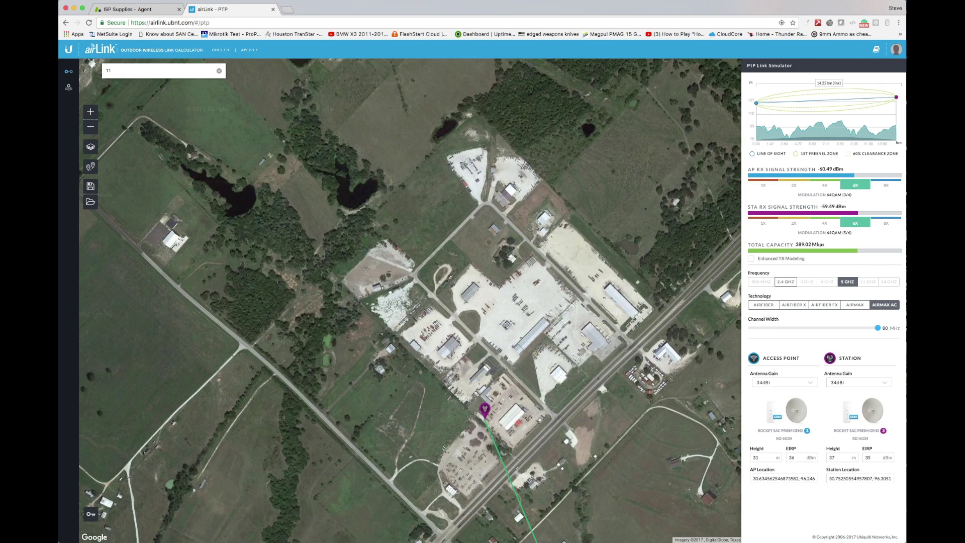
Step: Zoom out four levels to frame both link ends, then open the PtMP simulator
{"action": "left_click_drag", "start_coordinate": [446, 421], "coordinate": [301, 184]}
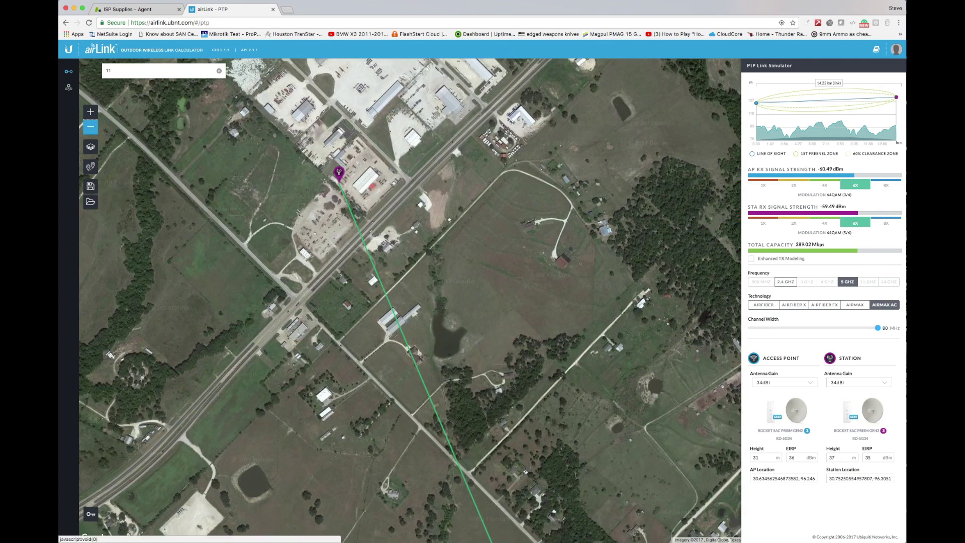
{"action": "left_click", "coordinate": [90, 126]}
{"action": "left_click", "coordinate": [91, 126]}
{"action": "left_click", "coordinate": [90, 126]}
{"action": "left_click", "coordinate": [91, 127]}
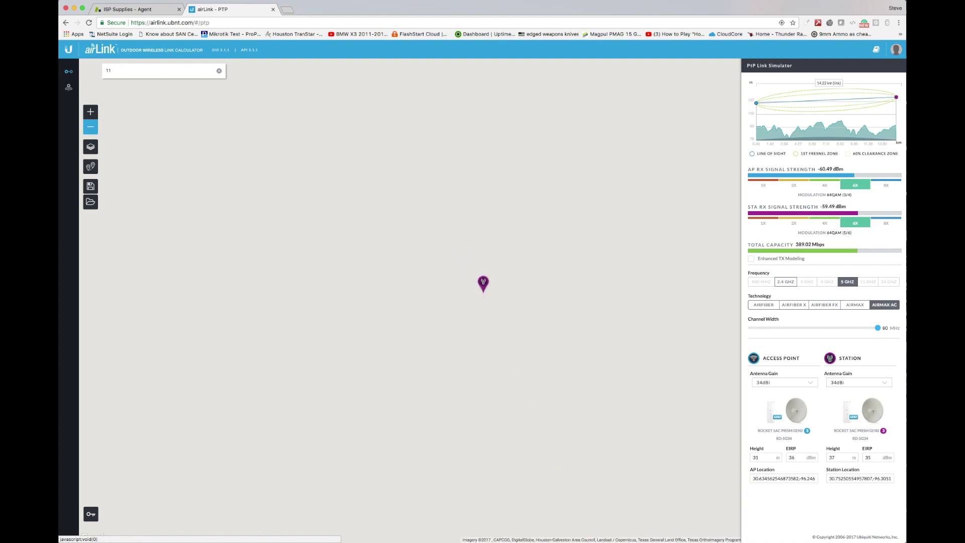
{"action": "left_click", "coordinate": [90, 126]}
{"action": "left_click_drag", "start_coordinate": [502, 427], "coordinate": [429, 368]}
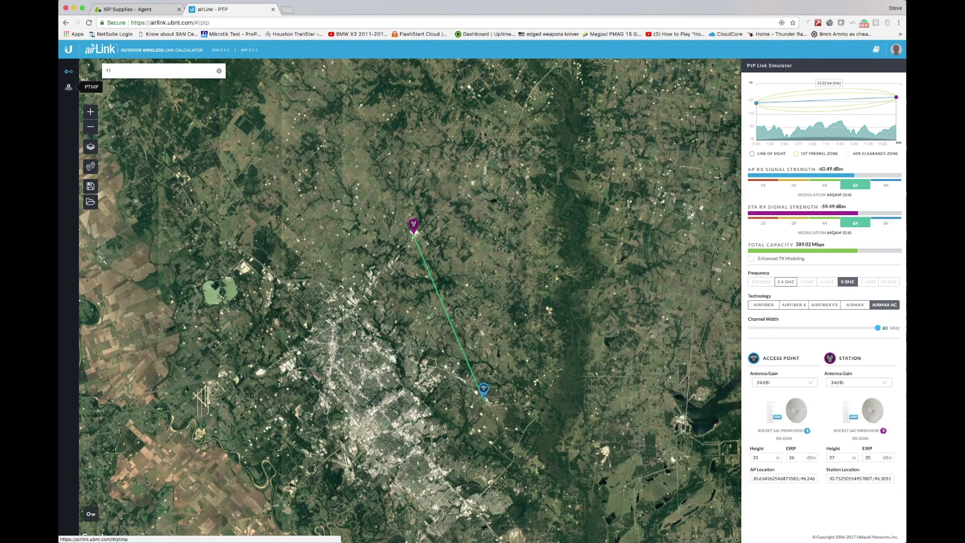
{"action": "left_click", "coordinate": [68, 87]}
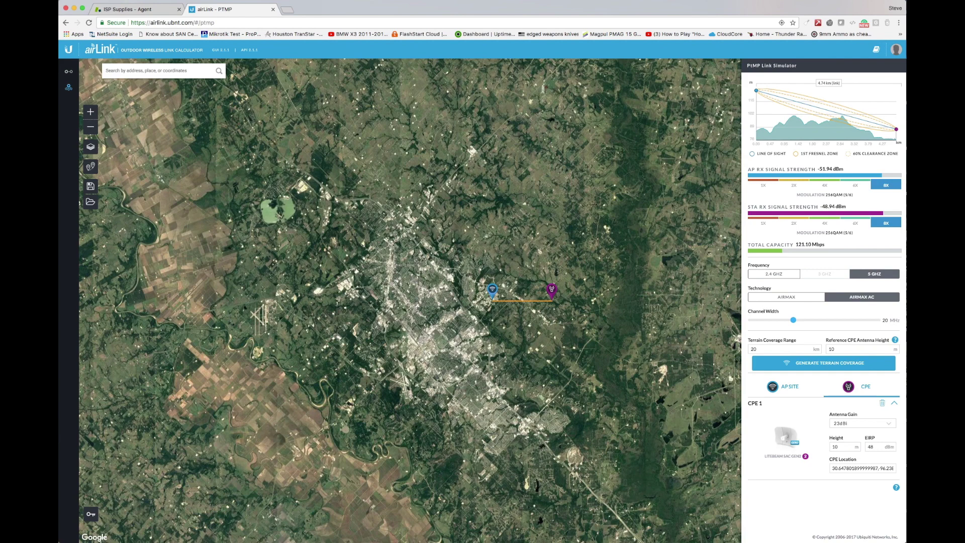
Step: Zoom toward the AP and add a new CPE southeast of the AP site
{"action": "left_click_drag", "start_coordinate": [551, 304], "coordinate": [470, 286]}
{"action": "scroll", "coordinate": [470, 286], "scroll_direction": "up", "scroll_amount": 1}
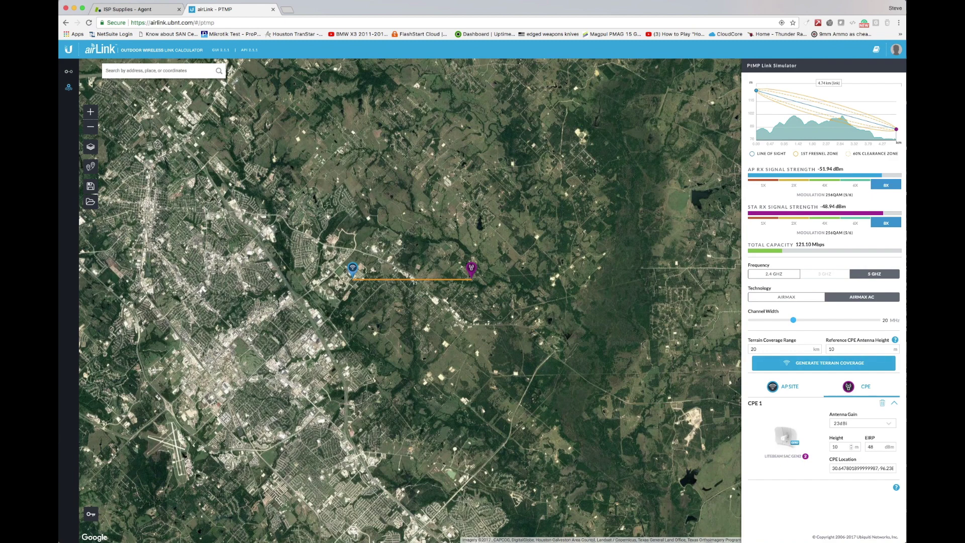
{"action": "left_click", "coordinate": [789, 387]}
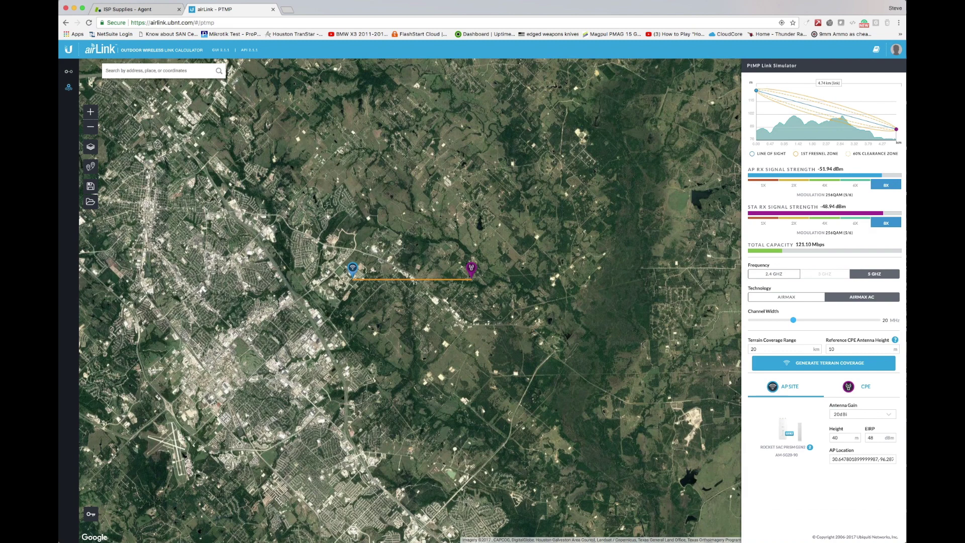
{"action": "mouse_move", "coordinate": [810, 447]}
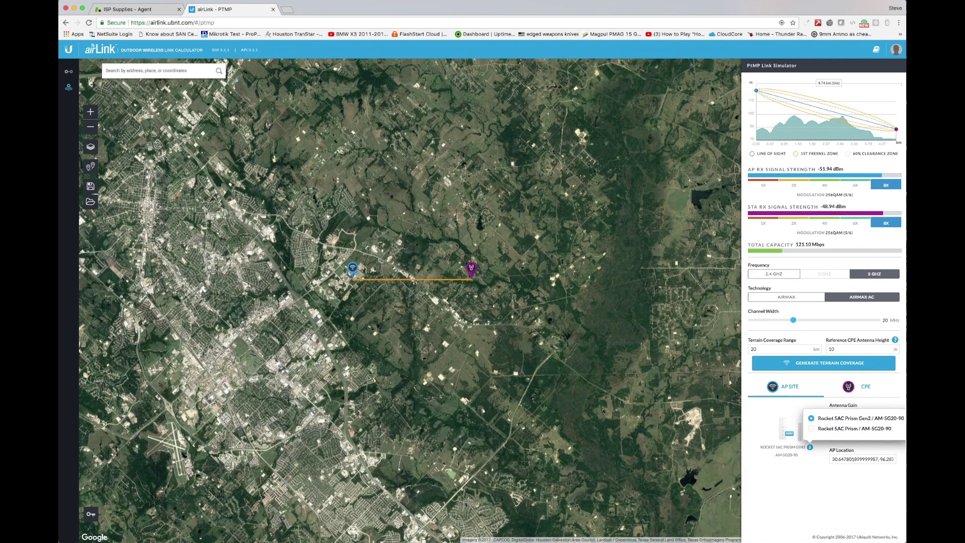
{"action": "left_click", "coordinate": [684, 430]}
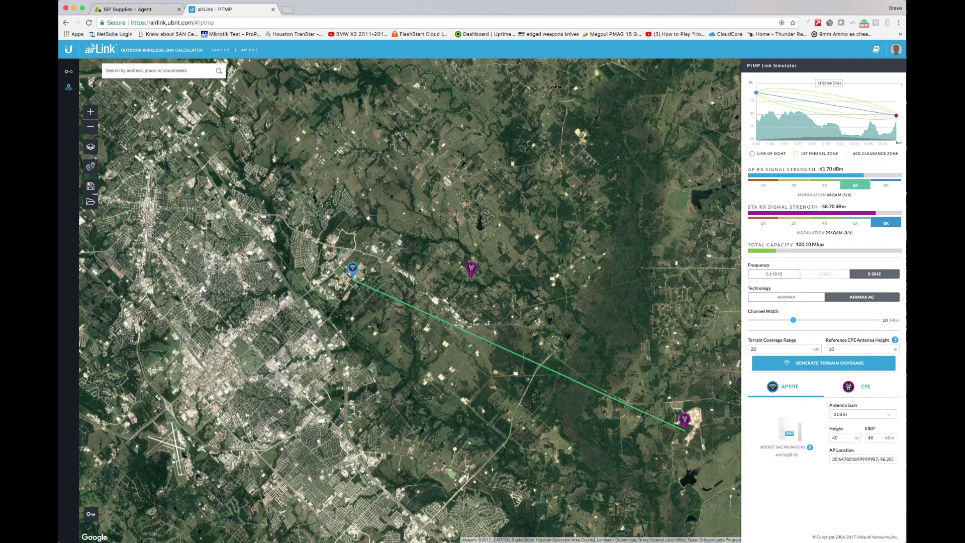
Step: Keep the AP antenna gain at 20dBi and shift the AP site up and to the right
{"action": "left_click", "coordinate": [862, 414]}
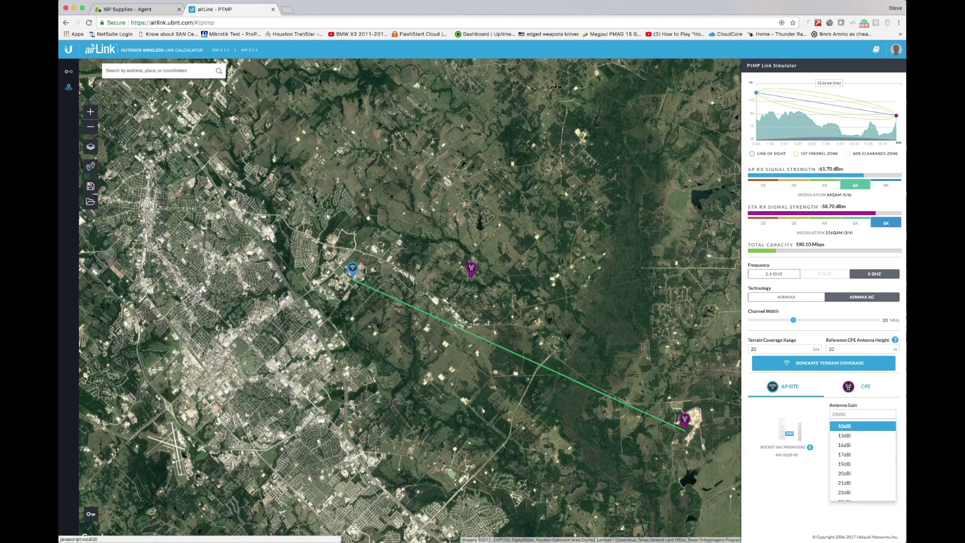
{"action": "key", "text": "Down"}
{"action": "key", "text": "Down"}
{"action": "key", "text": "Down"}
{"action": "key", "text": "Down"}
{"action": "key", "text": "Down"}
{"action": "key", "text": "Down"}
{"action": "key", "text": "Down"}
{"action": "key", "text": "Down"}
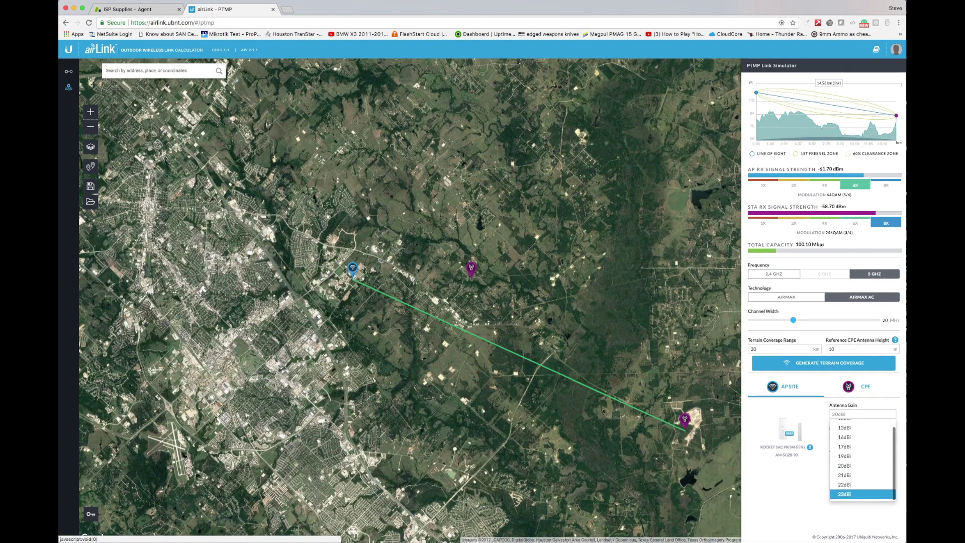
{"action": "key", "text": "Up"}
{"action": "key", "text": "Up"}
{"action": "key", "text": "Up"}
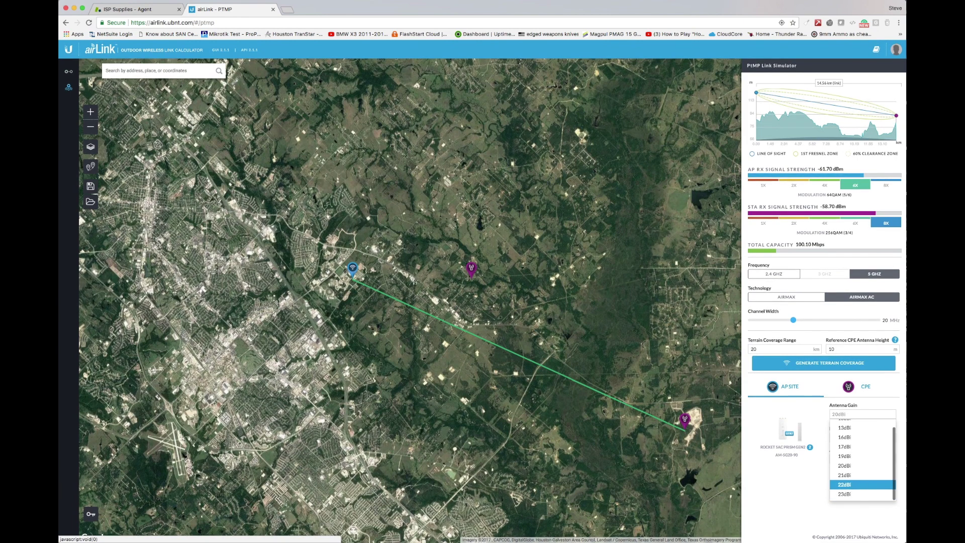
{"action": "key", "text": "Return"}
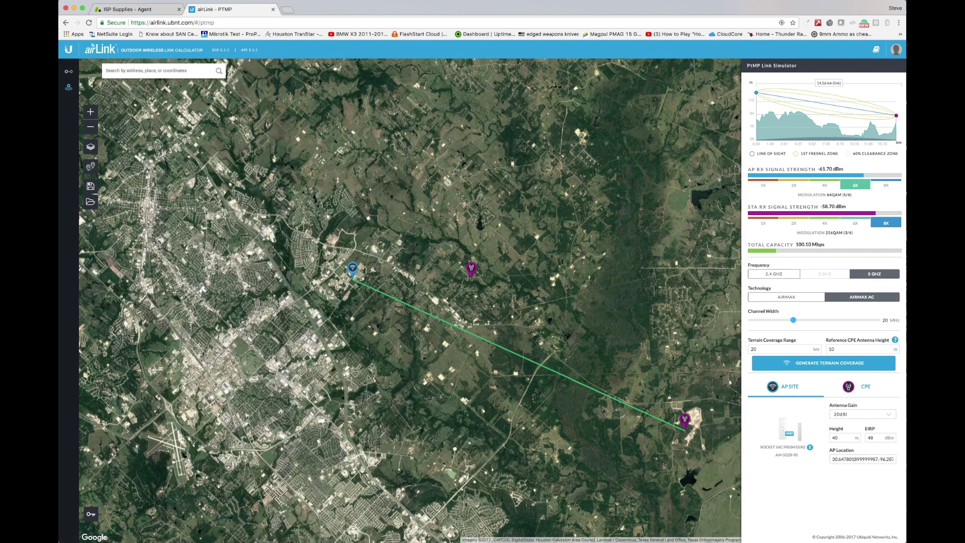
{"action": "mouse_move", "coordinate": [353, 268]}
{"action": "left_mouse_down"}
{"action": "mouse_move", "coordinate": [409, 241]}
{"action": "mouse_move", "coordinate": [407, 229]}
{"action": "left_mouse_up"}
Step: Nudge the AP site further northeast and try a 30dBi antenna on CPE 2
{"action": "left_click_drag", "start_coordinate": [492, 289], "coordinate": [496, 282]}
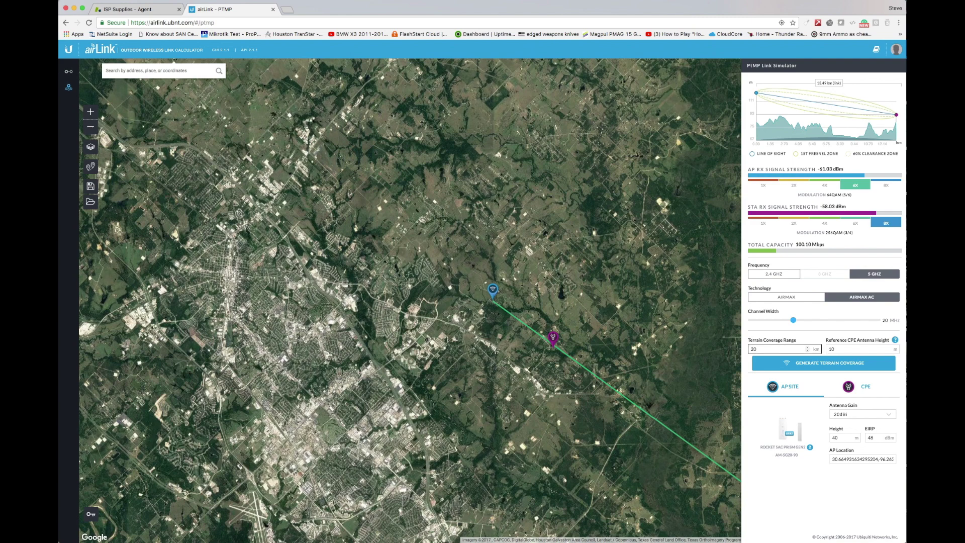
{"action": "left_click", "coordinate": [861, 386]}
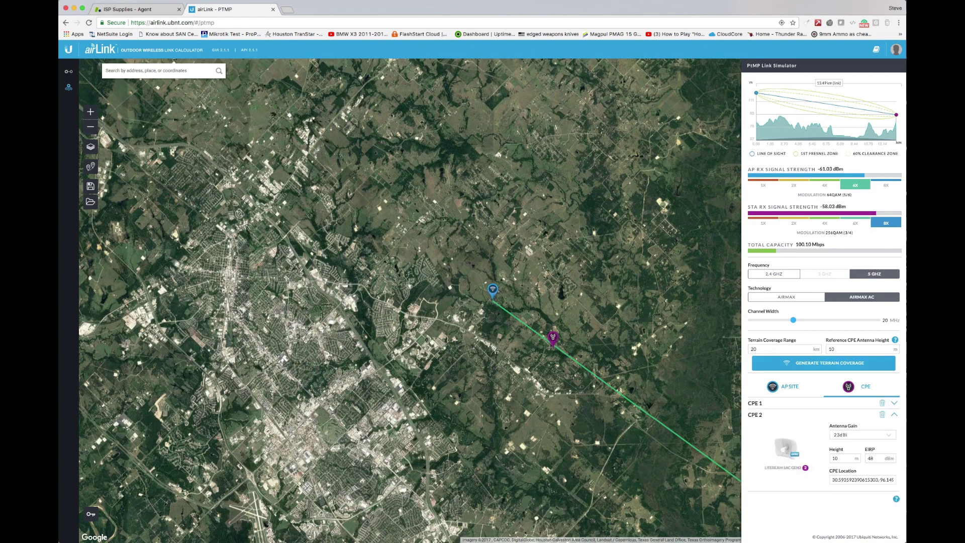
{"action": "mouse_move", "coordinate": [805, 468]}
{"action": "left_click", "coordinate": [877, 435]}
{"action": "scroll", "coordinate": [862, 482], "scroll_direction": "down", "scroll_amount": 5}
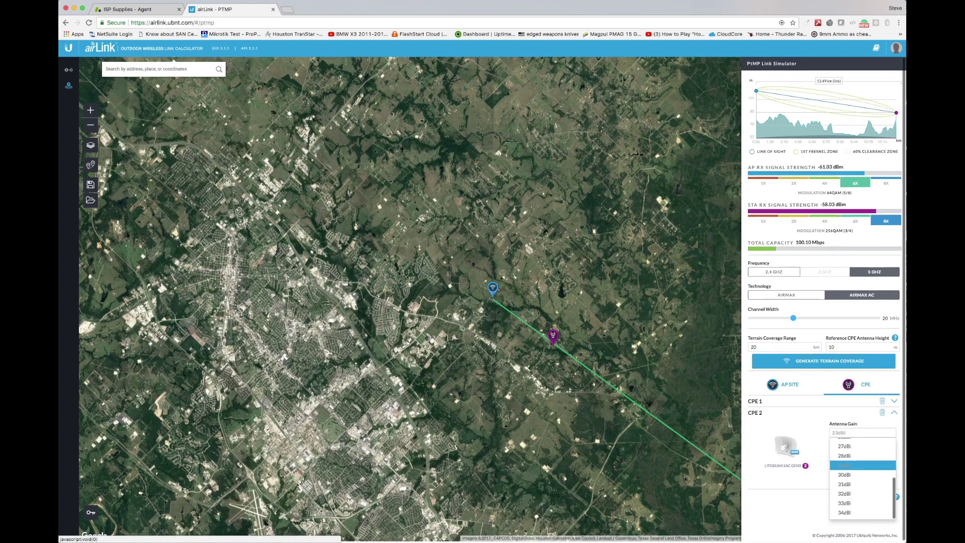
{"action": "left_click", "coordinate": [844, 476]}
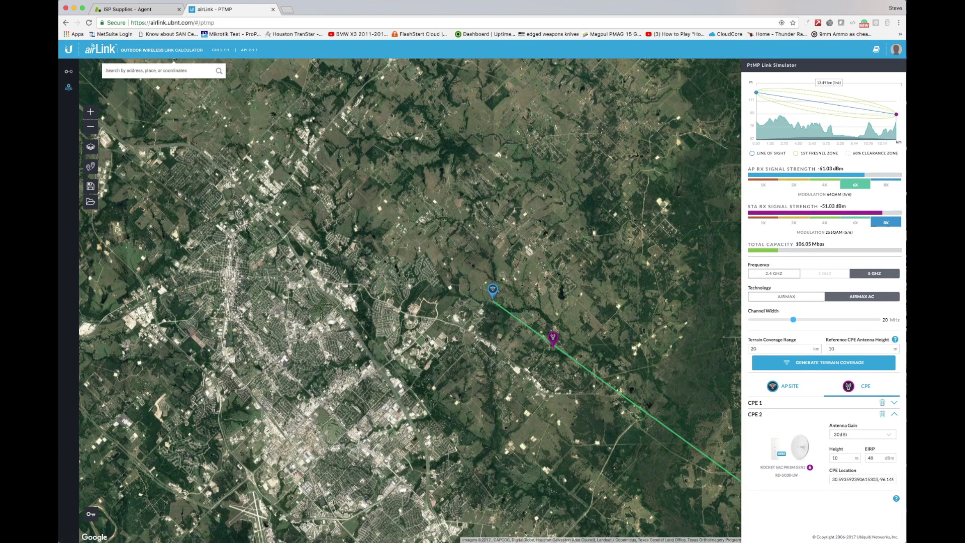
Step: Change CPE 2's antenna gain to 19dBi and view its NanoBeam model variants
{"action": "left_click", "coordinate": [861, 435]}
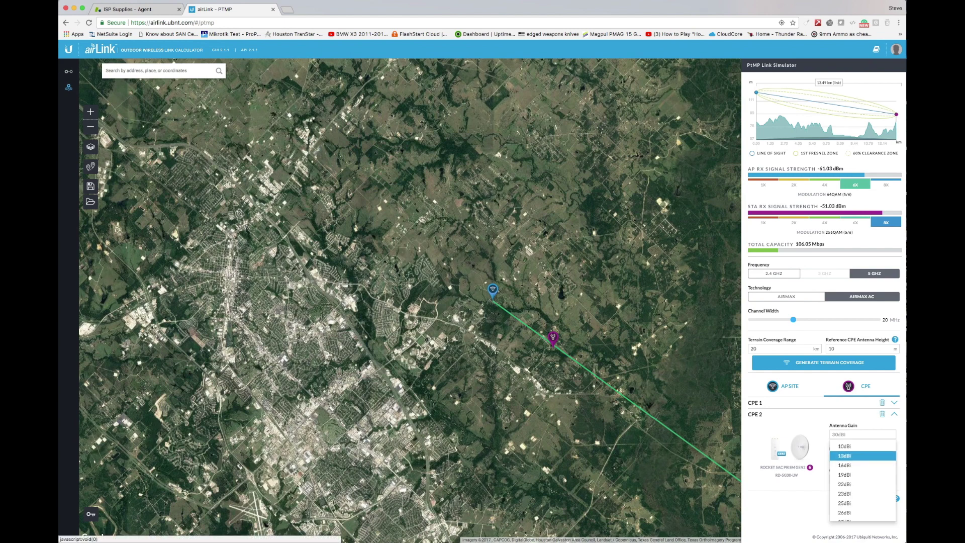
{"action": "scroll", "coordinate": [844, 473], "scroll_direction": "up", "scroll_amount": 4}
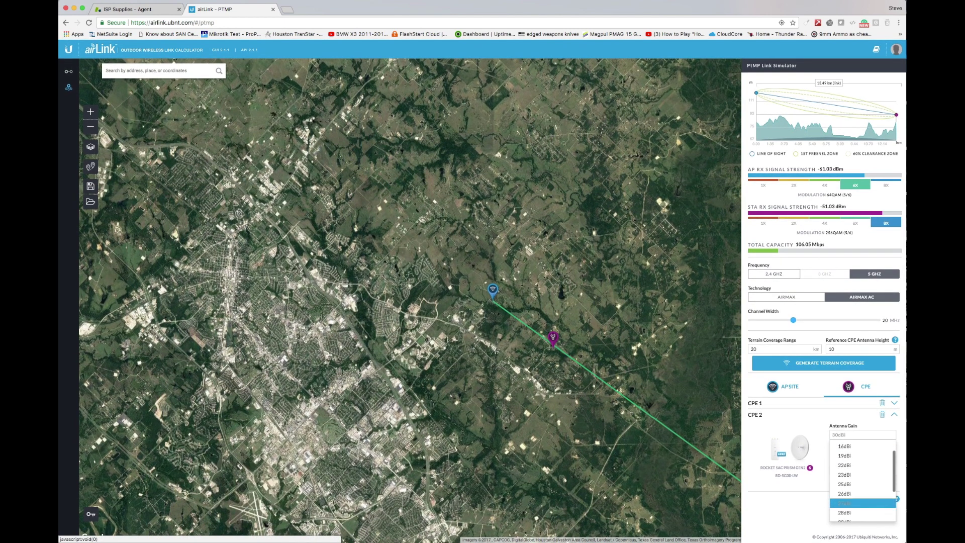
{"action": "left_click", "coordinate": [844, 475]}
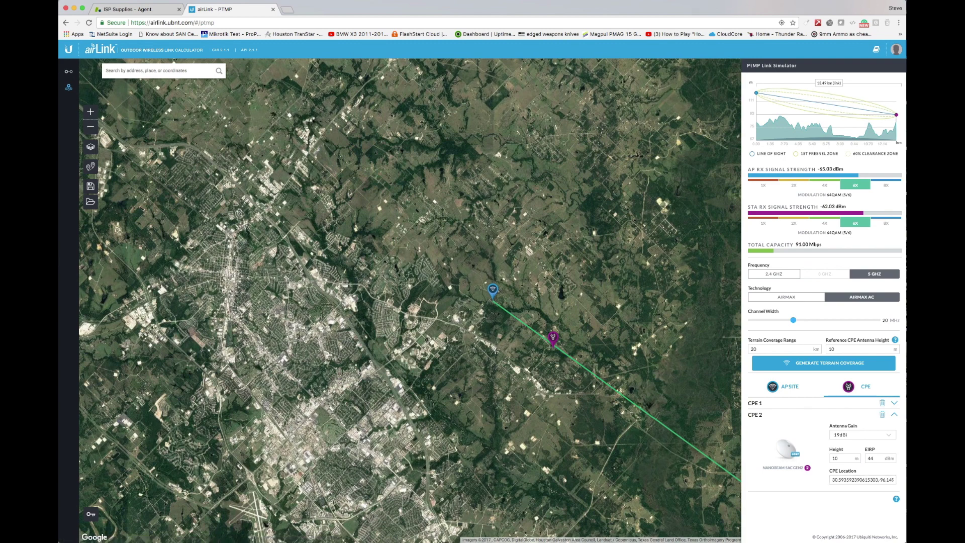
{"action": "left_click", "coordinate": [807, 468]}
Step: Move CPE 1 just east of the AP and drag CPE 2 closer, southeast of the AP
{"action": "mouse_move", "coordinate": [553, 337]}
{"action": "left_mouse_down"}
{"action": "mouse_move", "coordinate": [595, 319]}
{"action": "mouse_move", "coordinate": [636, 318]}
{"action": "left_mouse_up"}
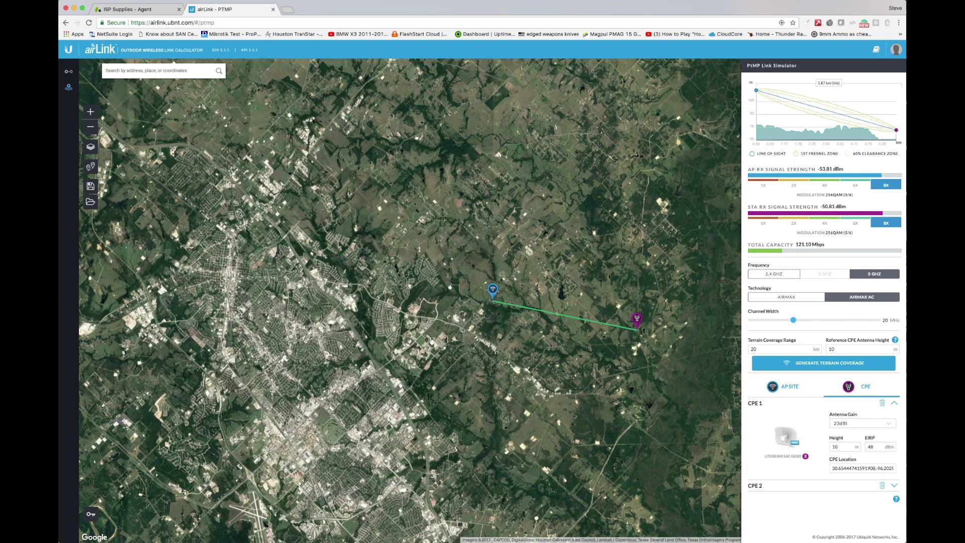
{"action": "left_click_drag", "start_coordinate": [523, 361], "coordinate": [455, 346]}
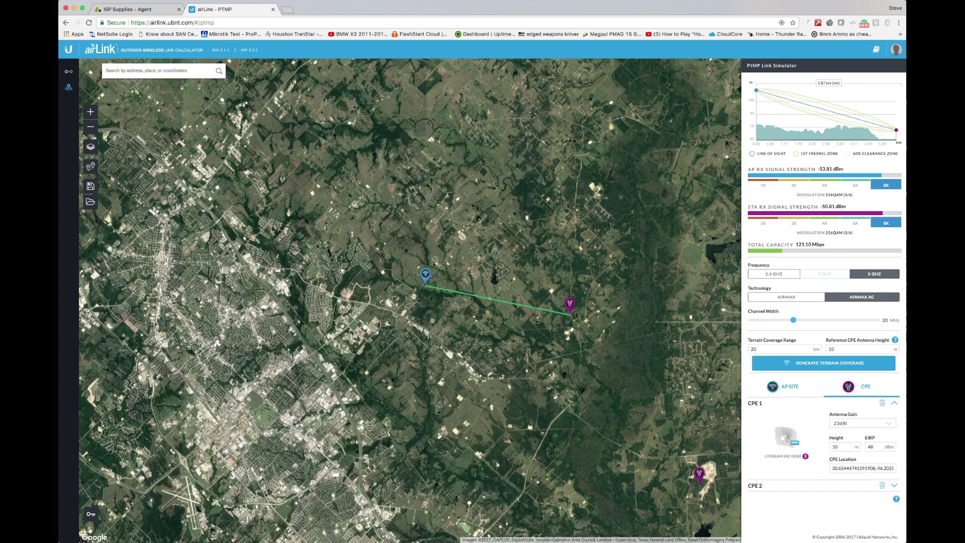
{"action": "left_click_drag", "start_coordinate": [699, 474], "coordinate": [570, 454]}
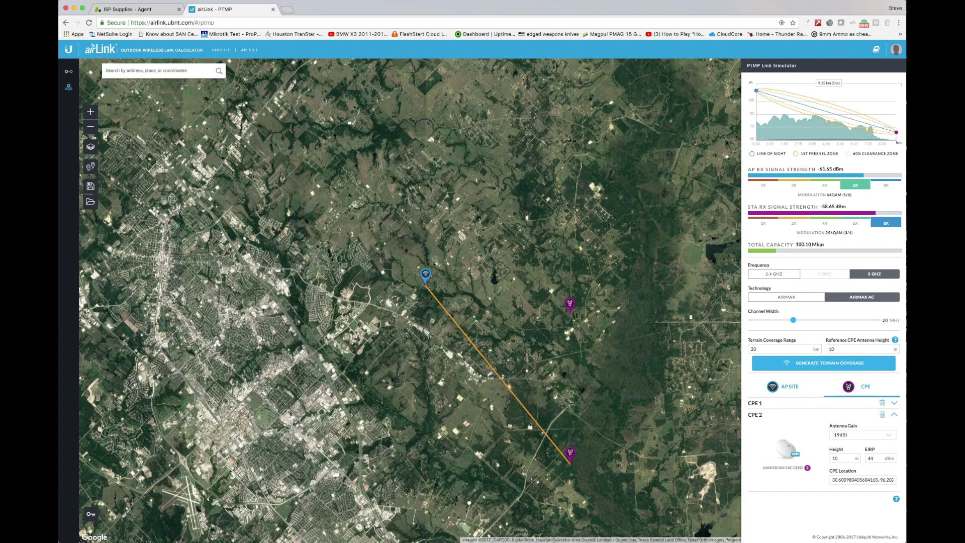
Step: Generate terrain coverage and place CPE 2 north of the AP, reaching 109.20 Mbps
{"action": "left_click", "coordinate": [828, 363]}
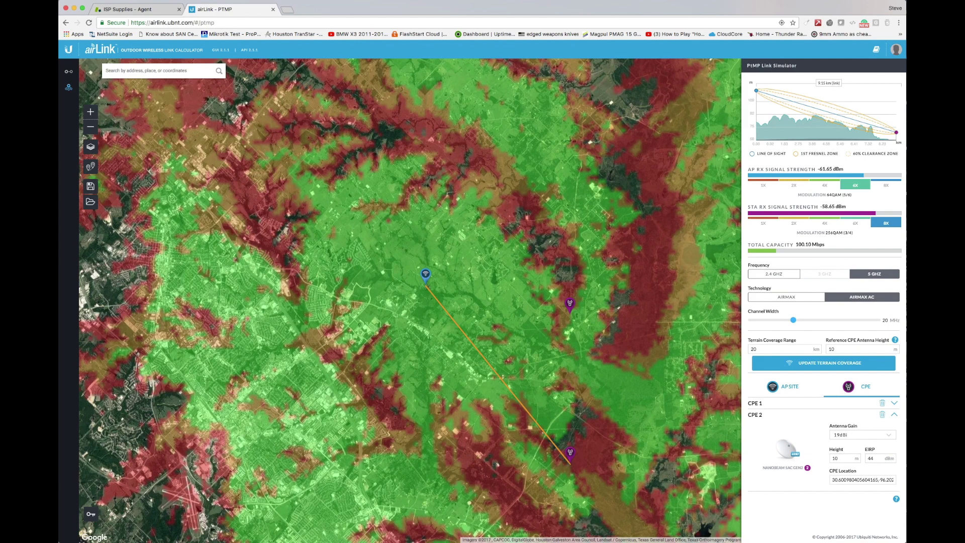
{"action": "mouse_move", "coordinate": [570, 452]}
{"action": "left_mouse_down"}
{"action": "mouse_move", "coordinate": [511, 436]}
{"action": "mouse_move", "coordinate": [415, 373]}
{"action": "left_mouse_up"}
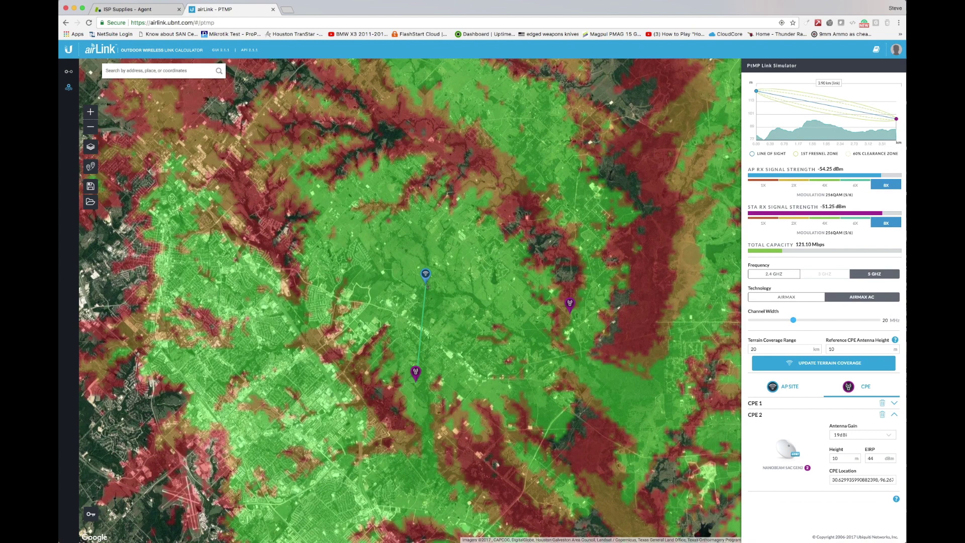
{"action": "mouse_move", "coordinate": [415, 373]}
{"action": "left_mouse_down"}
{"action": "mouse_move", "coordinate": [367, 378]}
{"action": "mouse_move", "coordinate": [314, 295]}
{"action": "mouse_move", "coordinate": [309, 229]}
{"action": "mouse_move", "coordinate": [287, 187]}
{"action": "mouse_move", "coordinate": [392, 126]}
{"action": "mouse_move", "coordinate": [391, 143]}
{"action": "mouse_move", "coordinate": [400, 142]}
{"action": "mouse_move", "coordinate": [391, 127]}
{"action": "left_mouse_up"}
{"action": "mouse_move", "coordinate": [391, 126]}
{"action": "left_mouse_down"}
{"action": "mouse_move", "coordinate": [416, 139]}
{"action": "mouse_move", "coordinate": [540, 275]}
{"action": "mouse_move", "coordinate": [598, 273]}
{"action": "mouse_move", "coordinate": [535, 112]}
{"action": "left_mouse_up"}
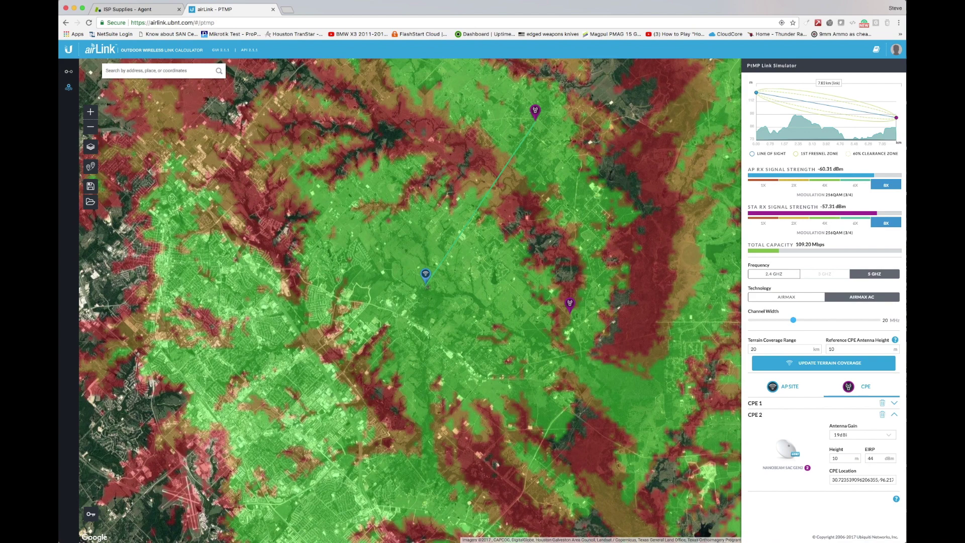
{"action": "mouse_move", "coordinate": [502, 226]}
{"action": "left_mouse_down"}
{"action": "mouse_move", "coordinate": [500, 206]}
{"action": "mouse_move", "coordinate": [495, 215]}
{"action": "left_mouse_up"}
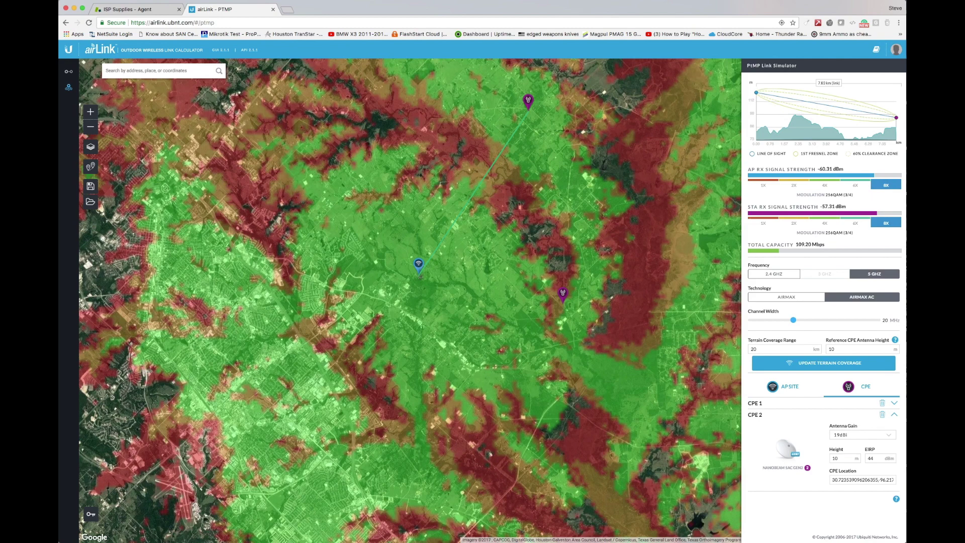
{"action": "left_click", "coordinate": [90, 111]}
{"action": "left_click_drag", "start_coordinate": [251, 201], "coordinate": [353, 239]}
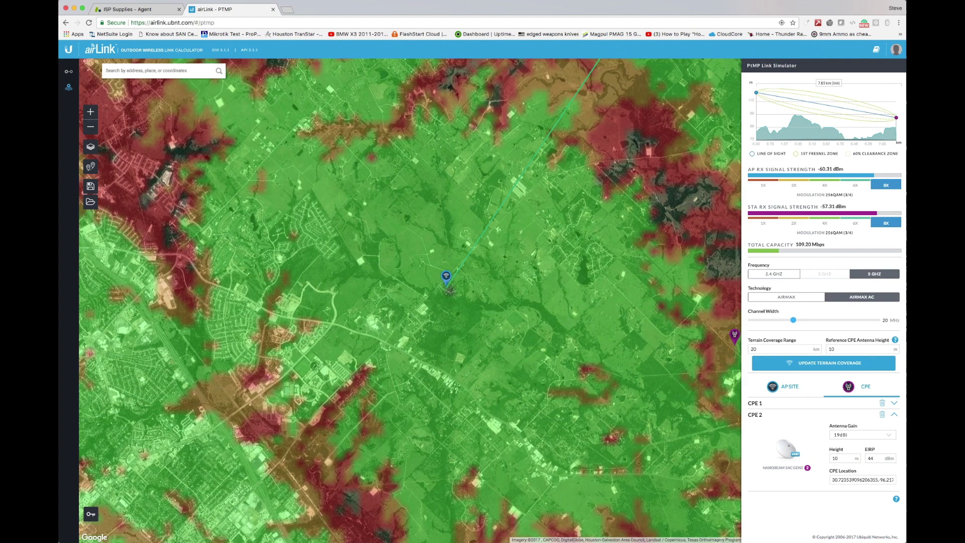
{"action": "left_click", "coordinate": [91, 127]}
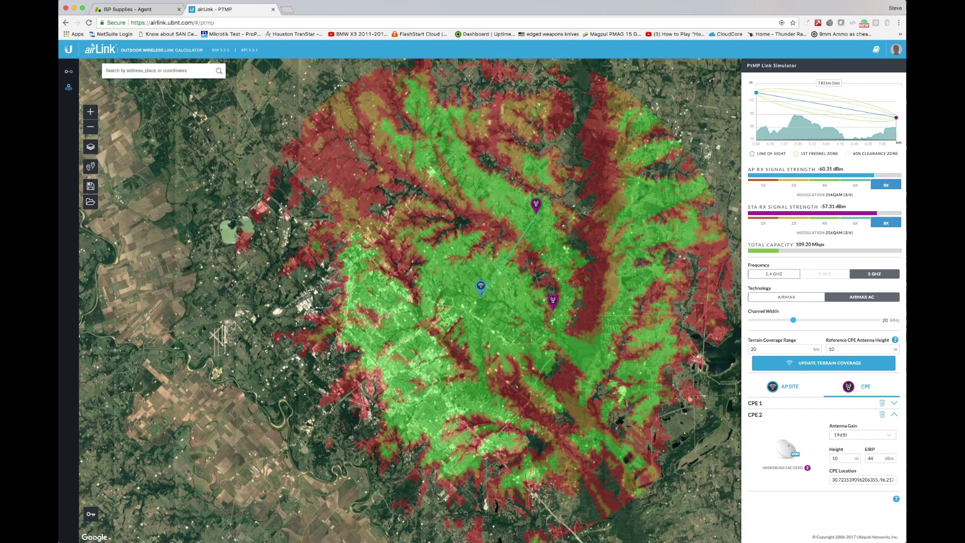
{"action": "mouse_move", "coordinate": [535, 204]}
{"action": "left_mouse_down"}
{"action": "mouse_move", "coordinate": [516, 360]}
{"action": "mouse_move", "coordinate": [398, 347]}
{"action": "mouse_move", "coordinate": [395, 315]}
{"action": "left_mouse_up"}
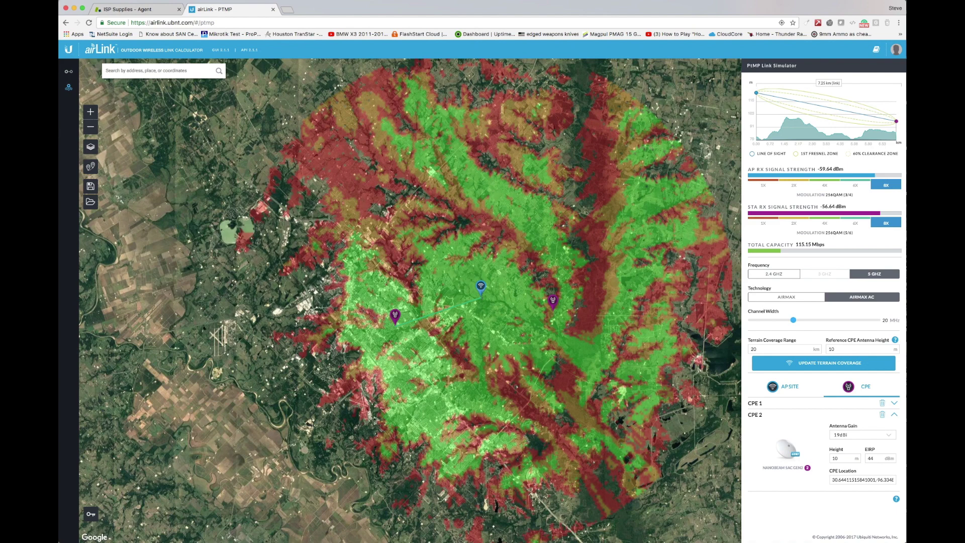
Step: Save the simulation under the name 'test'
{"action": "left_click", "coordinate": [91, 186]}
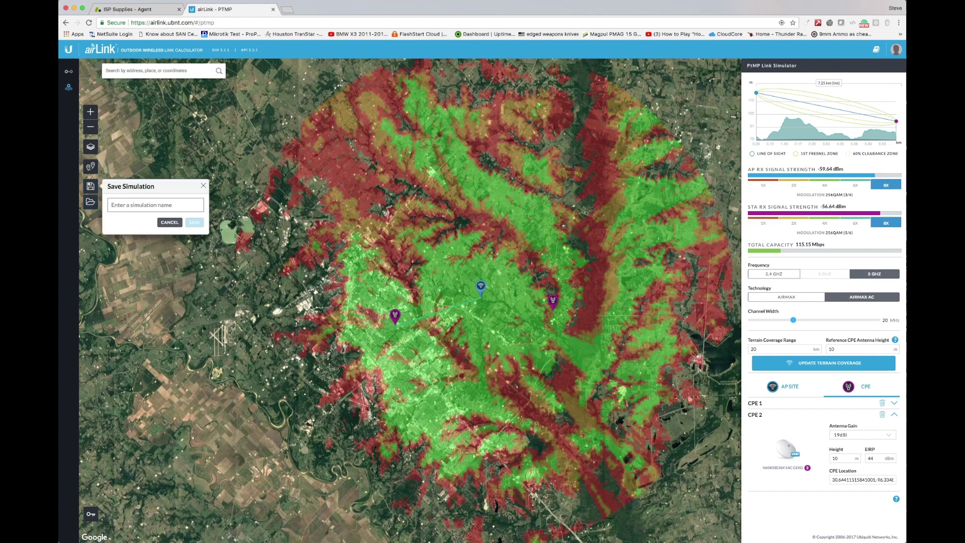
{"action": "type", "text": "test"}
{"action": "key", "text": "Return"}
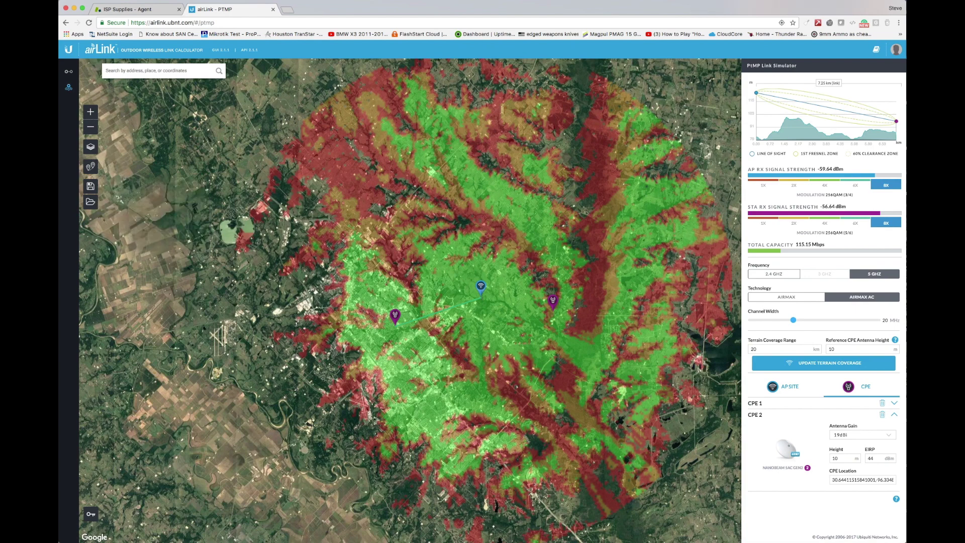
Step: Check that test (PTMP) appears among saved simulations, then add a third CPE northwest of the AP
{"action": "left_click", "coordinate": [90, 201]}
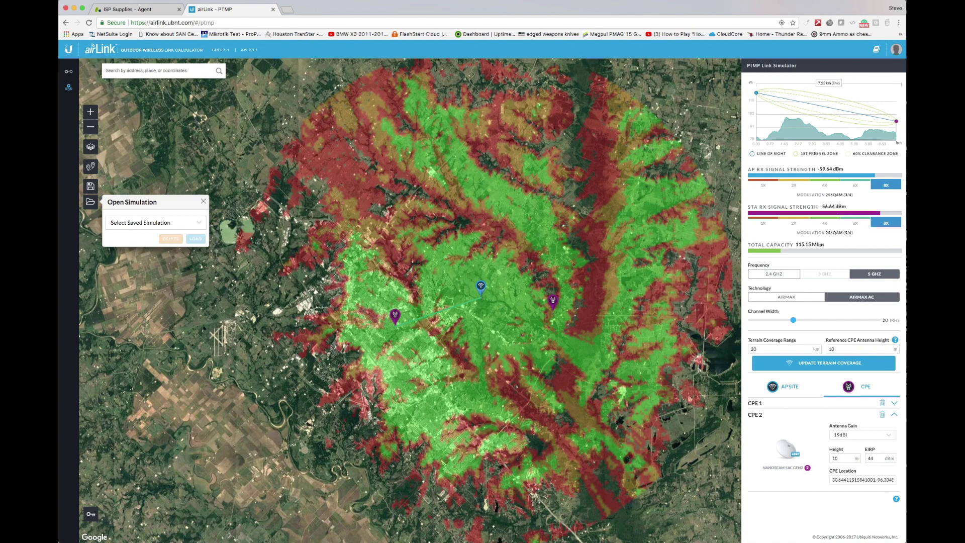
{"action": "left_click", "coordinate": [156, 223]}
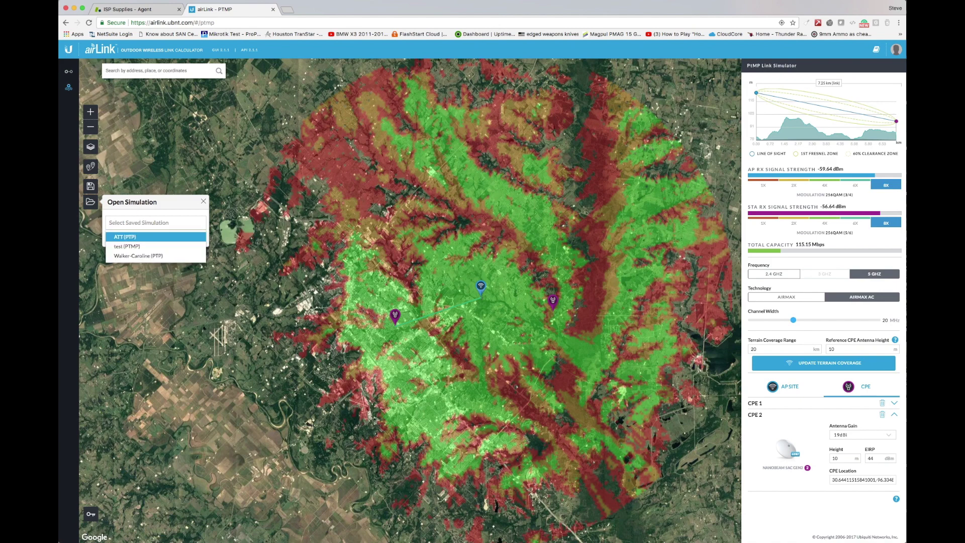
{"action": "left_click", "coordinate": [226, 184]}
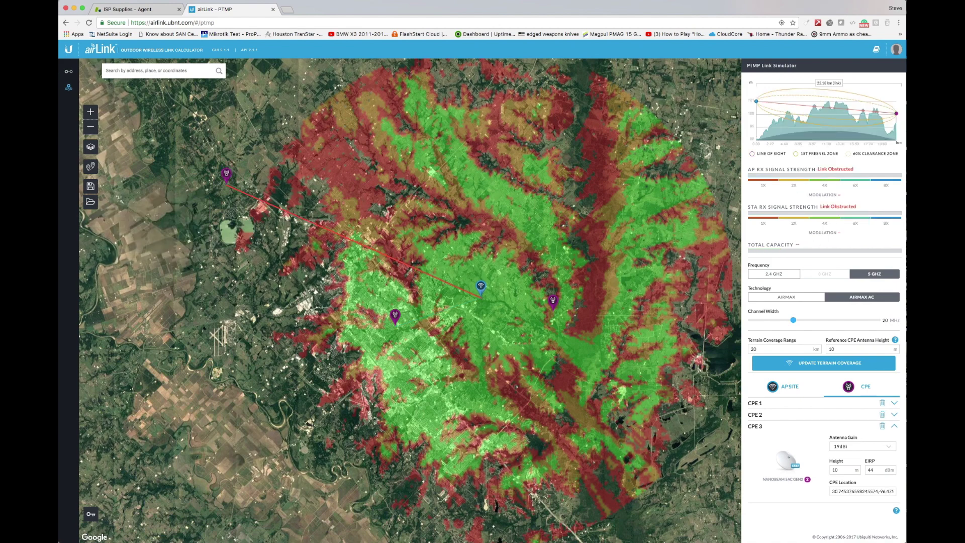
Step: Move CPE 3 from north of the AP to a clear spot south of it, about 100.10 Mbps total
{"action": "mouse_move", "coordinate": [226, 175]}
{"action": "left_mouse_down"}
{"action": "mouse_move", "coordinate": [304, 222]}
{"action": "mouse_move", "coordinate": [448, 279]}
{"action": "mouse_move", "coordinate": [507, 231]}
{"action": "mouse_move", "coordinate": [518, 203]}
{"action": "left_mouse_up"}
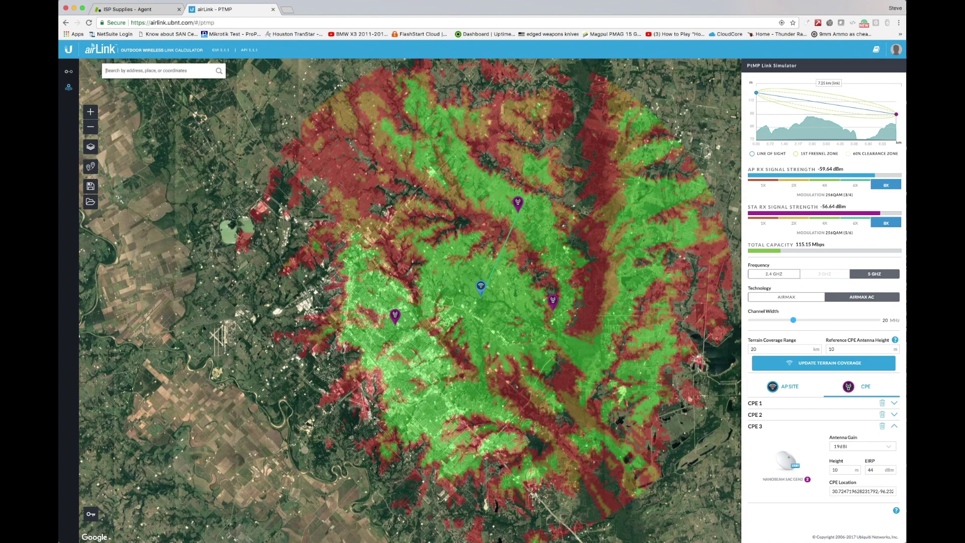
{"action": "mouse_move", "coordinate": [518, 210]}
{"action": "left_mouse_down"}
{"action": "mouse_move", "coordinate": [540, 248]}
{"action": "mouse_move", "coordinate": [538, 220]}
{"action": "mouse_move", "coordinate": [545, 279]}
{"action": "mouse_move", "coordinate": [457, 383]}
{"action": "mouse_move", "coordinate": [439, 387]}
{"action": "mouse_move", "coordinate": [442, 410]}
{"action": "left_mouse_up"}
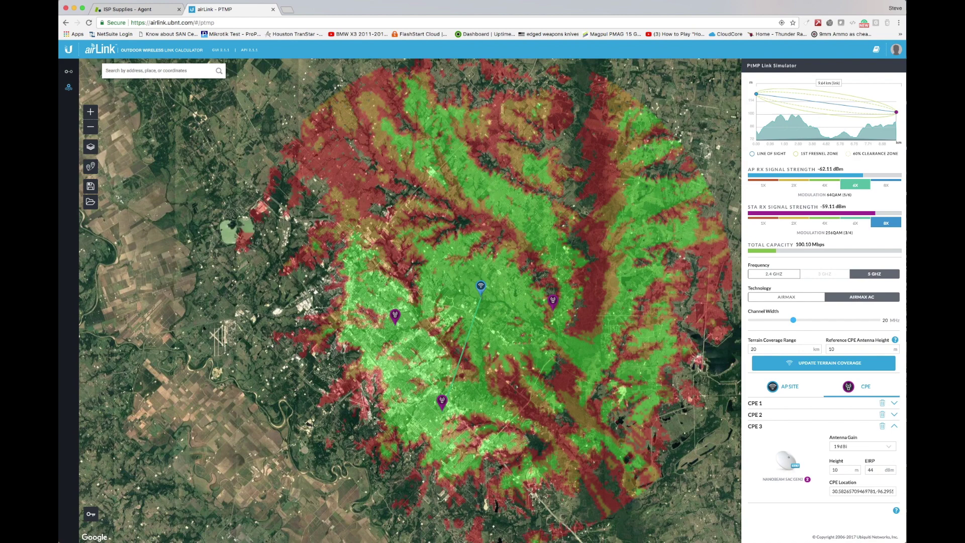
{"action": "left_click", "coordinate": [842, 470]}
{"action": "left_click_drag", "start_coordinate": [432, 362], "coordinate": [423, 212]}
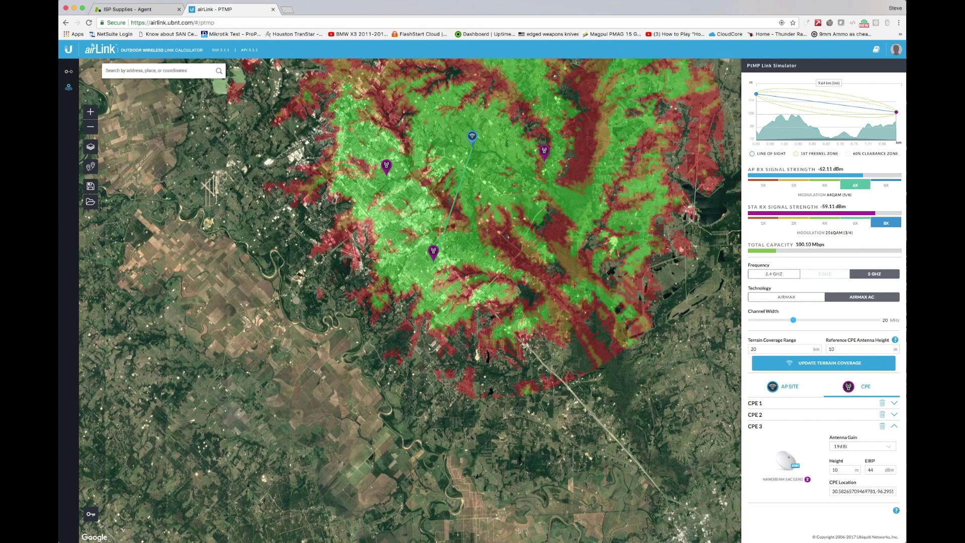
{"action": "left_click", "coordinate": [90, 111]}
{"action": "left_click", "coordinate": [91, 111]}
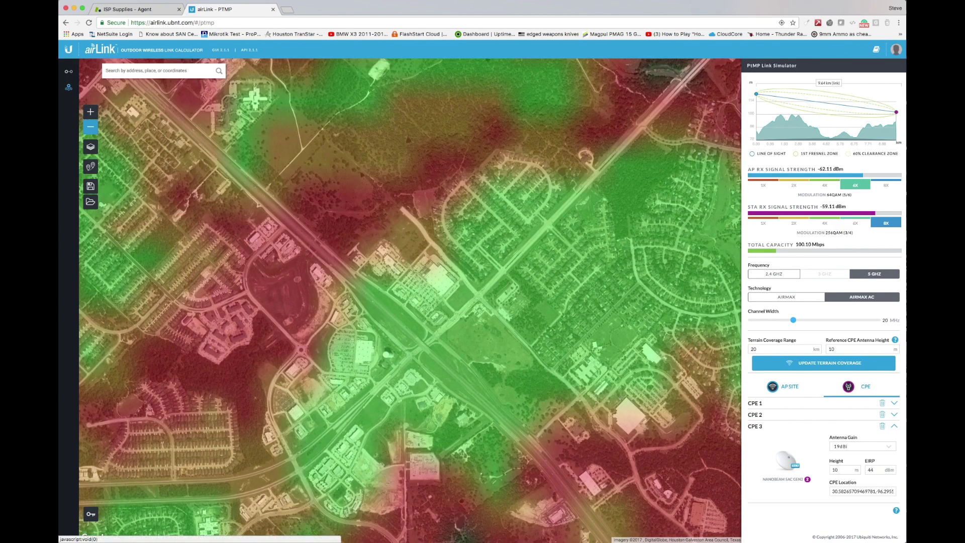
{"action": "left_click", "coordinate": [91, 127]}
{"action": "left_click", "coordinate": [90, 127]}
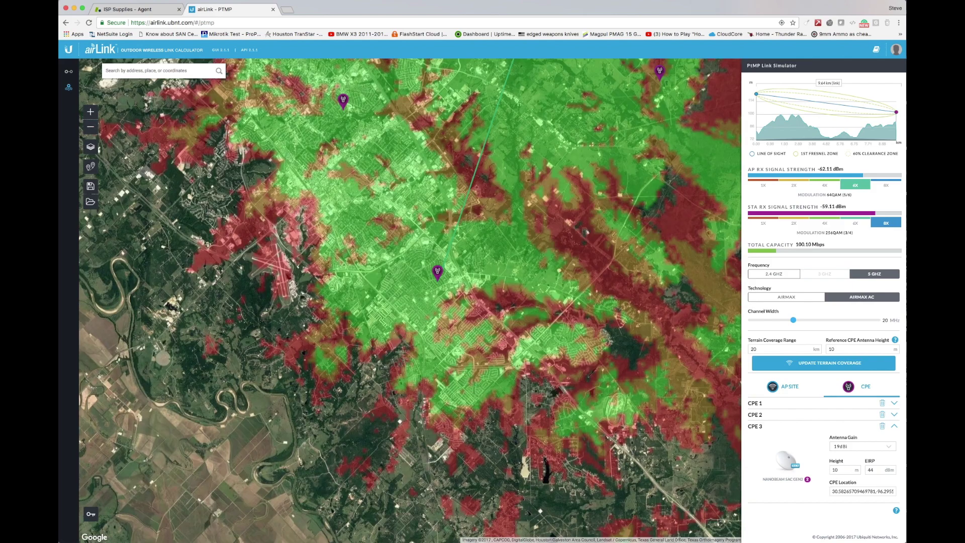
{"action": "left_click", "coordinate": [90, 111]}
{"action": "left_click", "coordinate": [90, 111]}
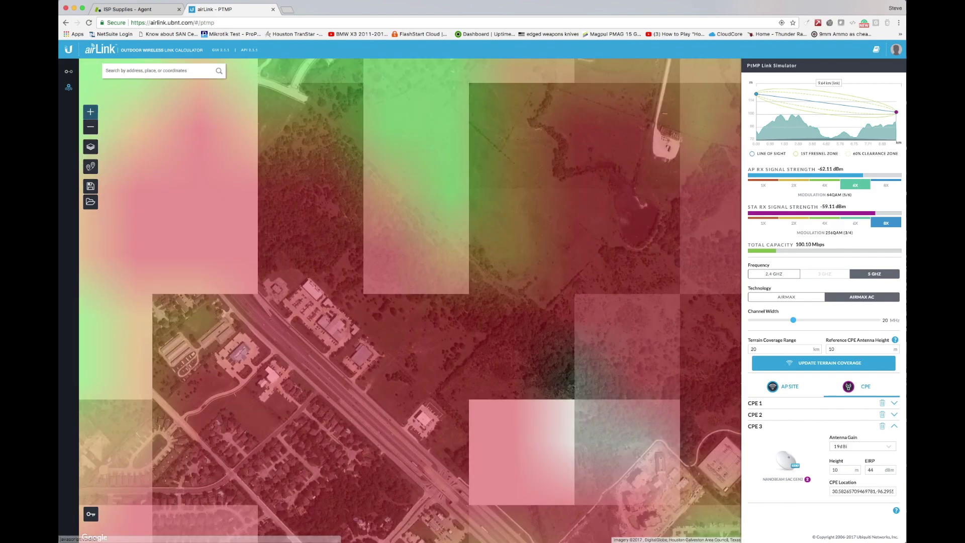
{"action": "left_click", "coordinate": [90, 127]}
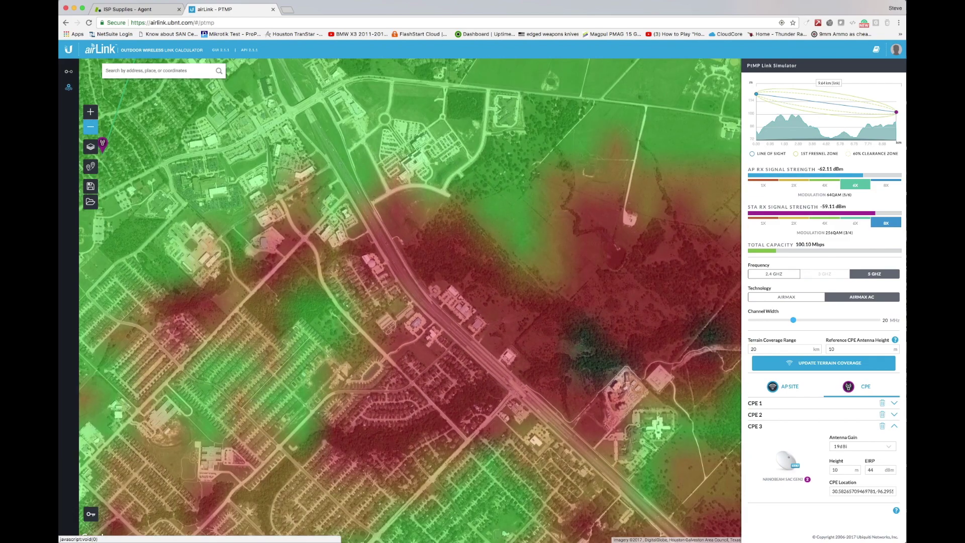
{"action": "left_click", "coordinate": [90, 127]}
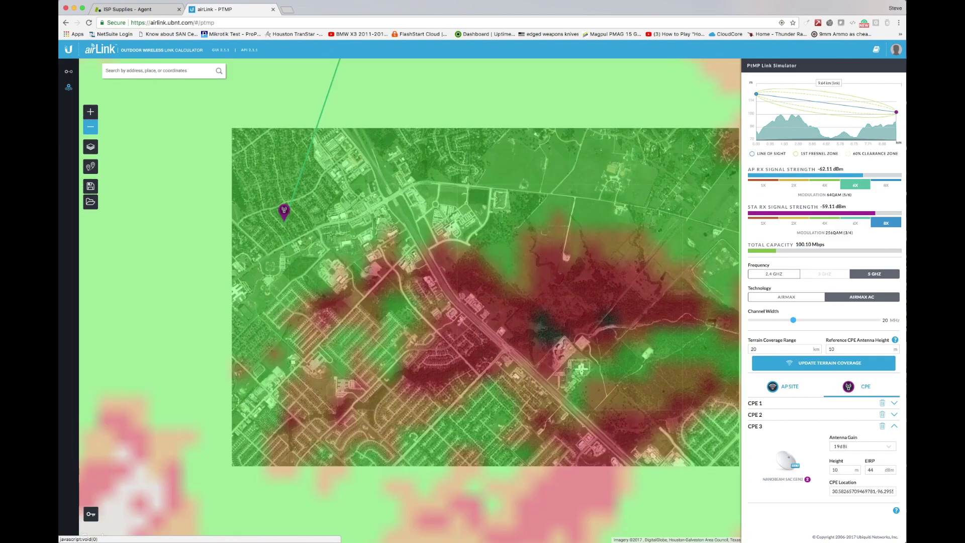
{"action": "left_click_drag", "start_coordinate": [241, 211], "coordinate": [456, 271]}
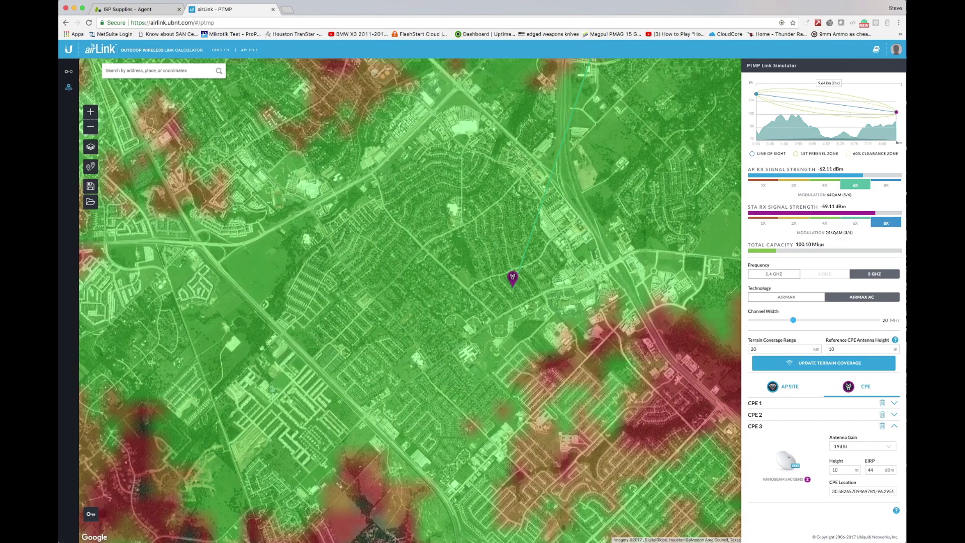
{"action": "left_click", "coordinate": [91, 112]}
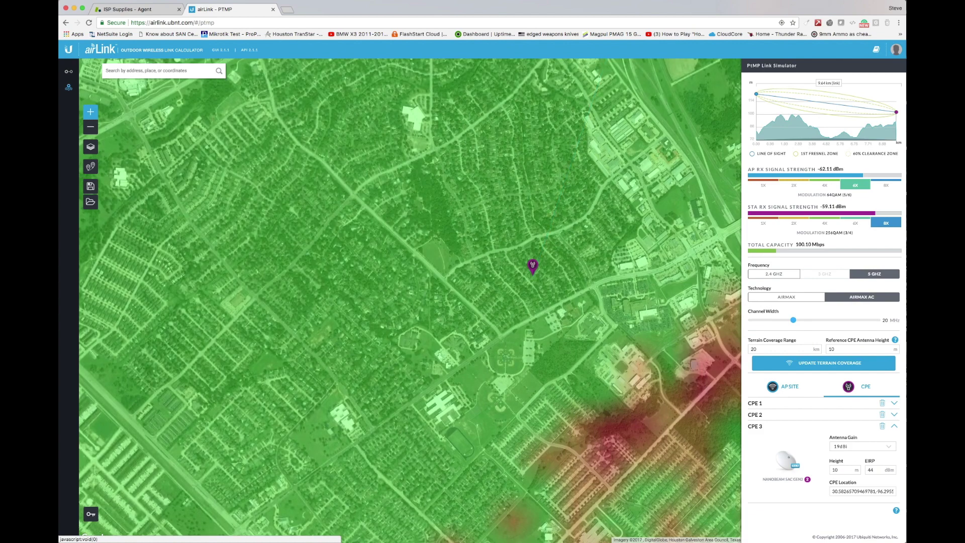
{"action": "left_click", "coordinate": [91, 111]}
{"action": "left_click_drag", "start_coordinate": [452, 252], "coordinate": [339, 274]}
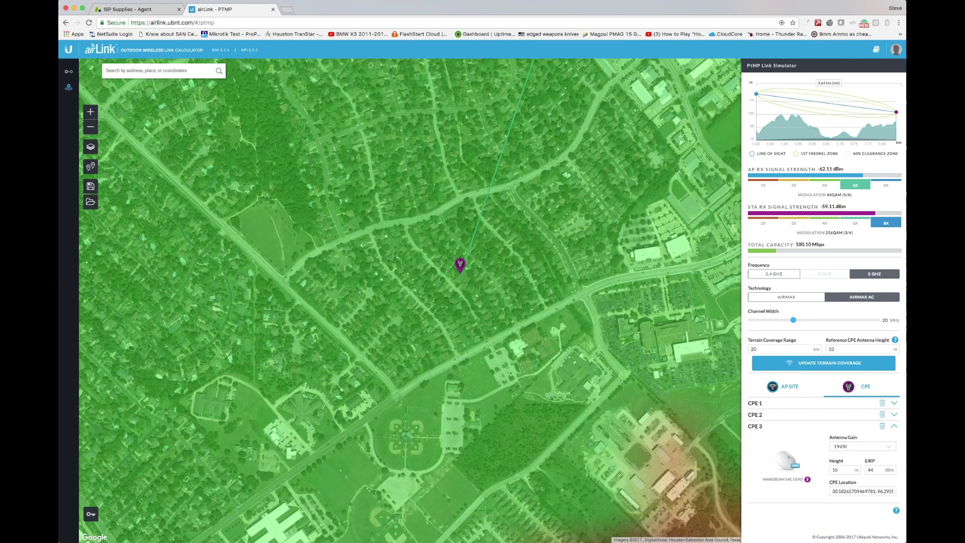
{"action": "left_click", "coordinate": [90, 111]}
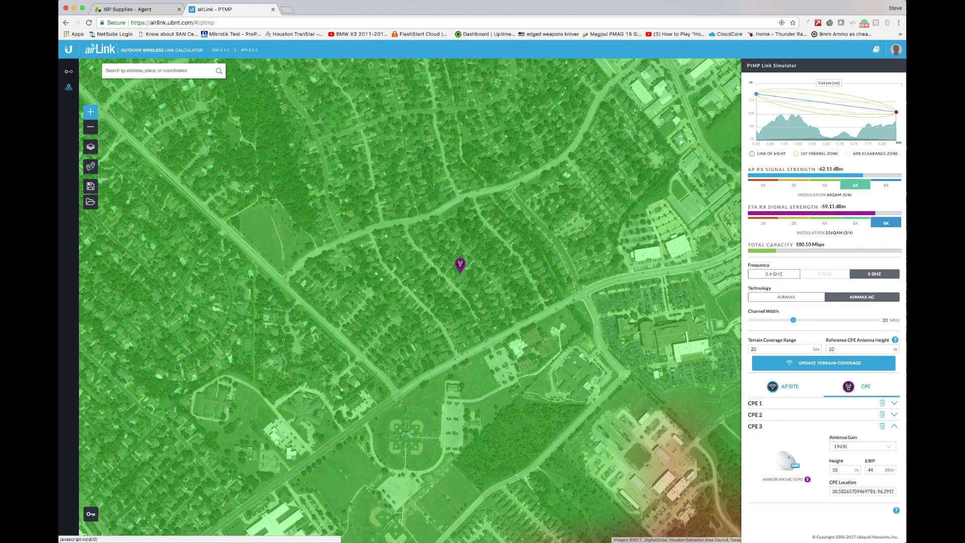
{"action": "left_click_drag", "start_coordinate": [452, 251], "coordinate": [440, 280]}
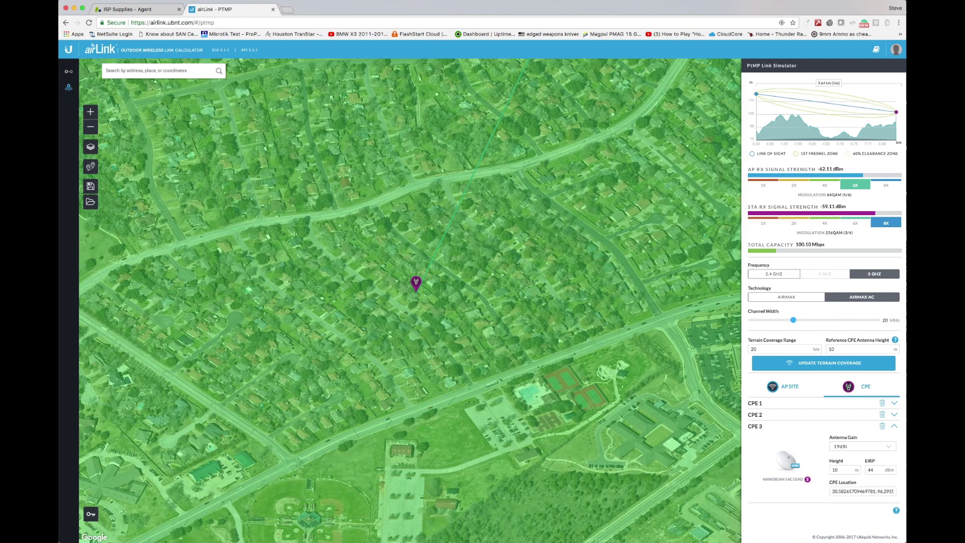
{"action": "left_click", "coordinate": [90, 126]}
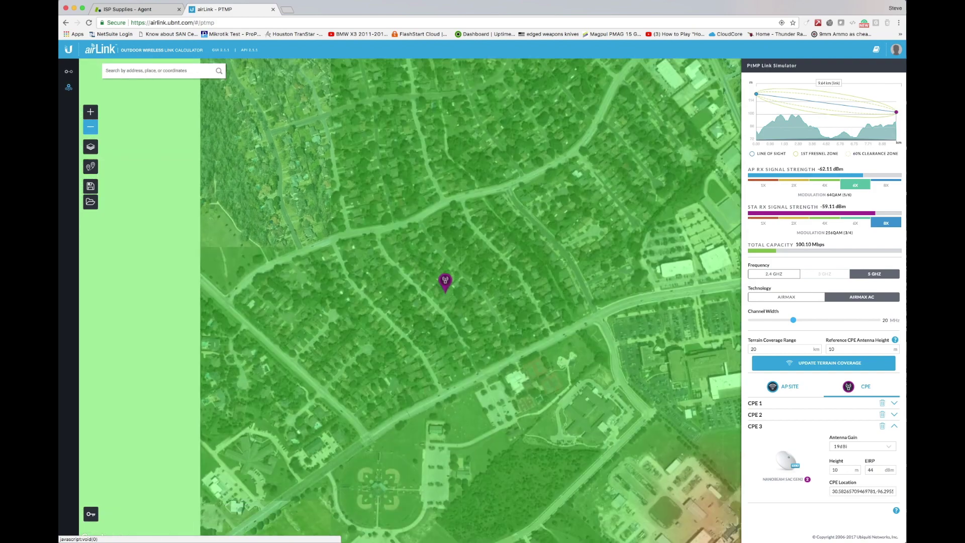
{"action": "left_click", "coordinate": [90, 126]}
{"action": "left_click", "coordinate": [91, 127]}
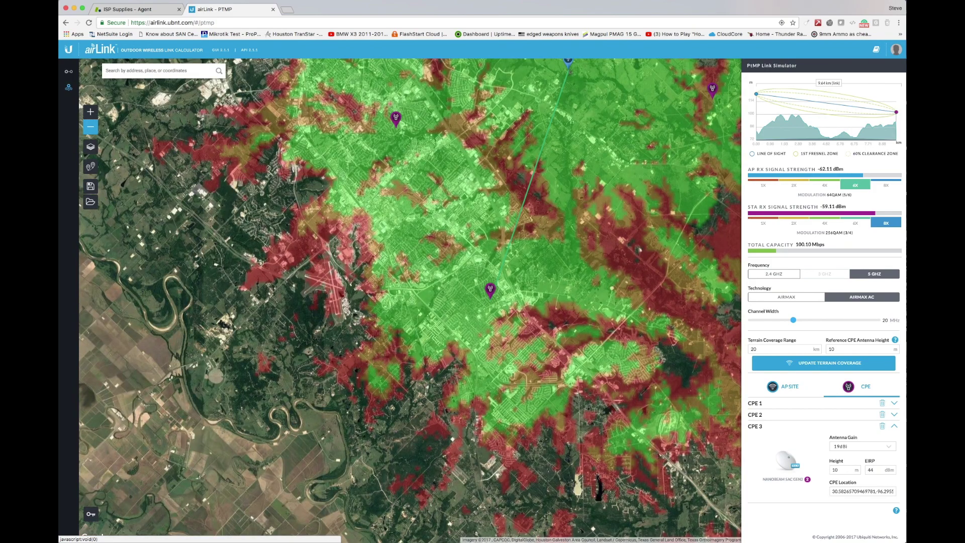
{"action": "left_click", "coordinate": [90, 126]}
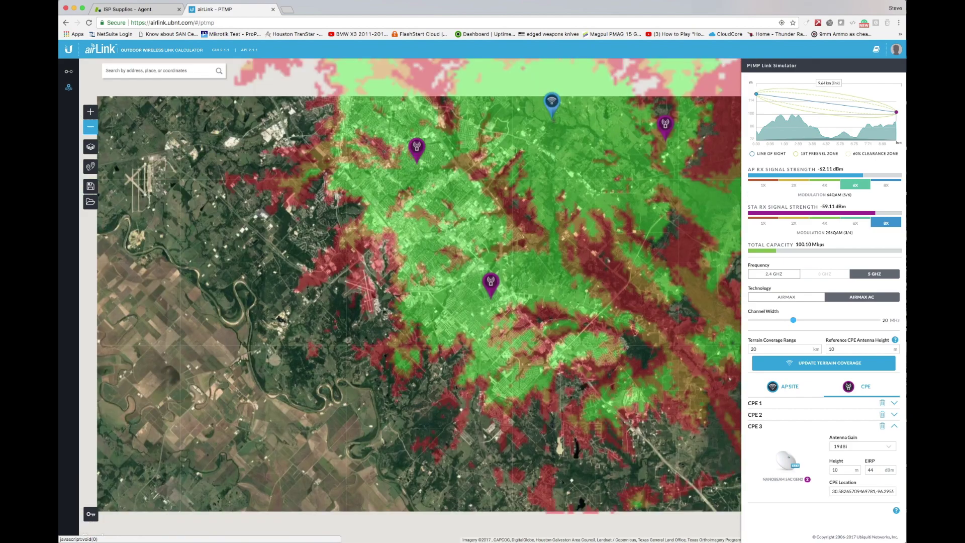
{"action": "left_click", "coordinate": [90, 127]}
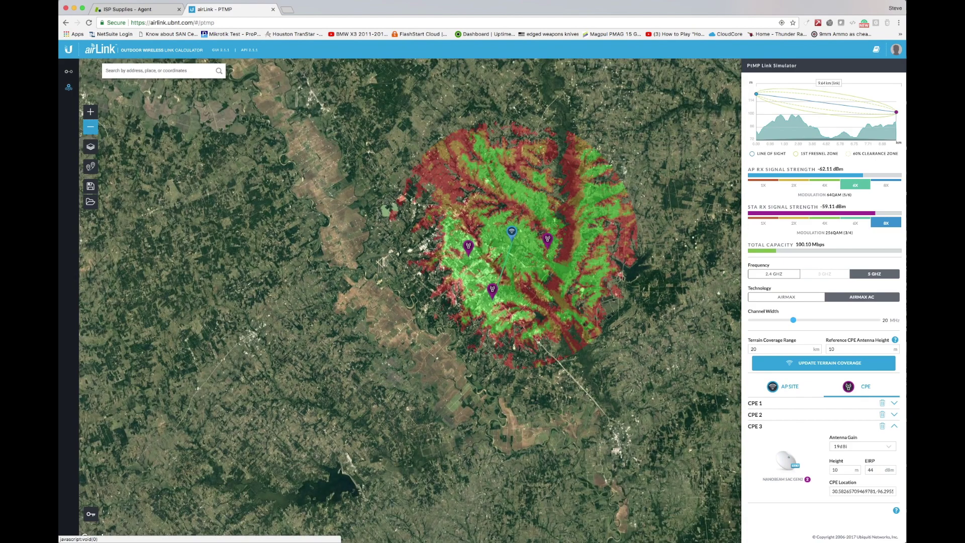
{"action": "left_click_drag", "start_coordinate": [483, 221], "coordinate": [348, 294]}
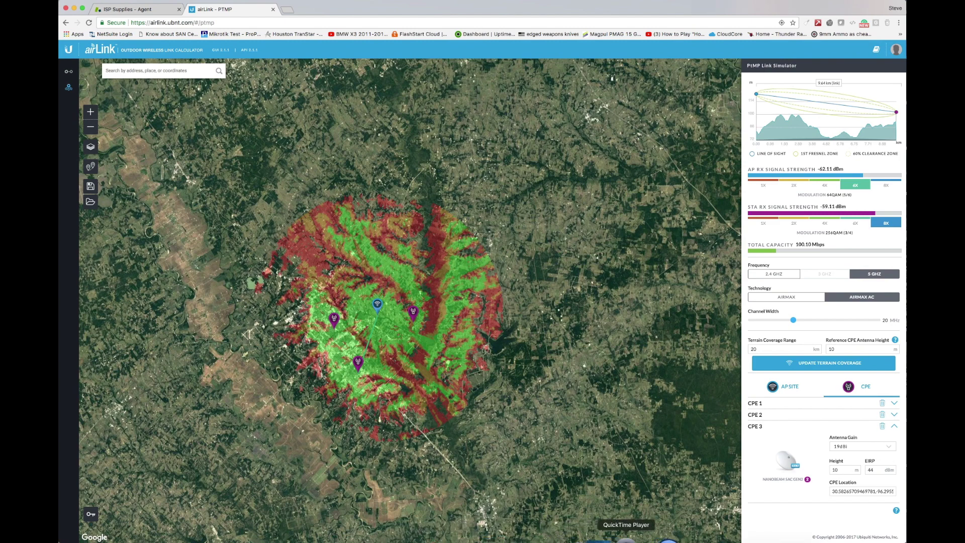
{"action": "left_click", "coordinate": [628, 540]}
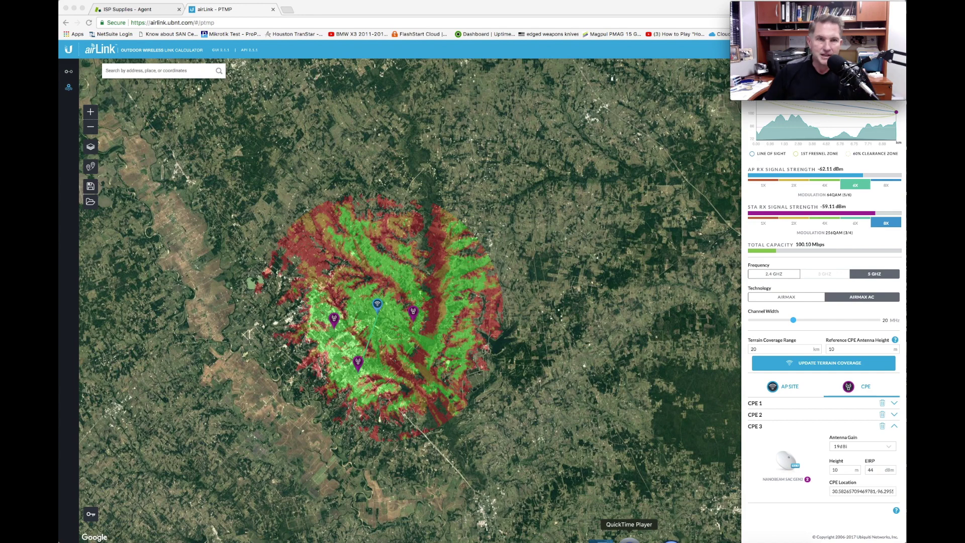